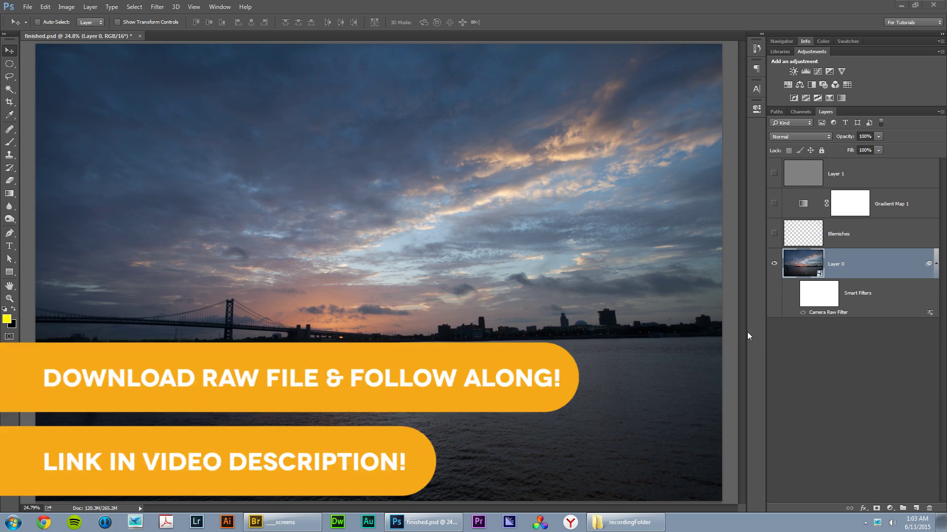
# Step: Show the Camera Raw smart filter, Blemishes, Gradient Map 1 and Layer 1, then close finished.psd
pyautogui.click(794, 294)
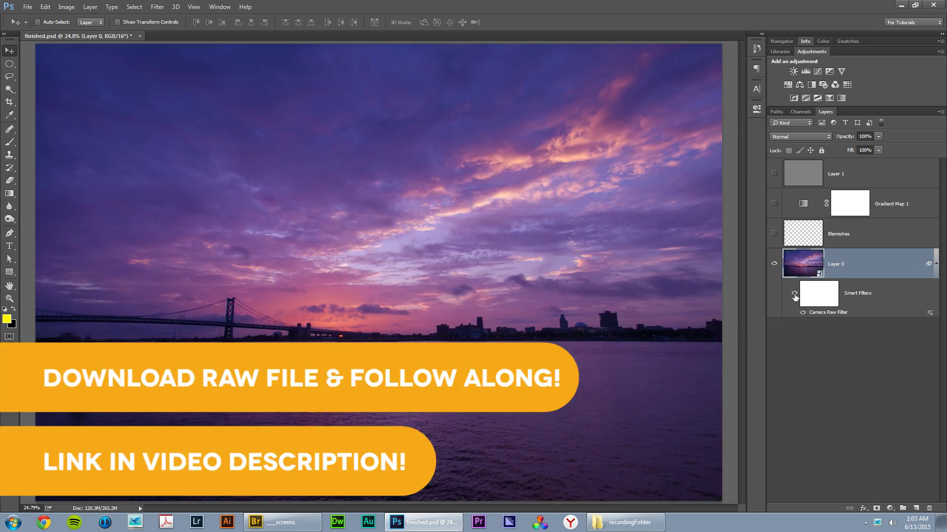
pyautogui.click(773, 234)
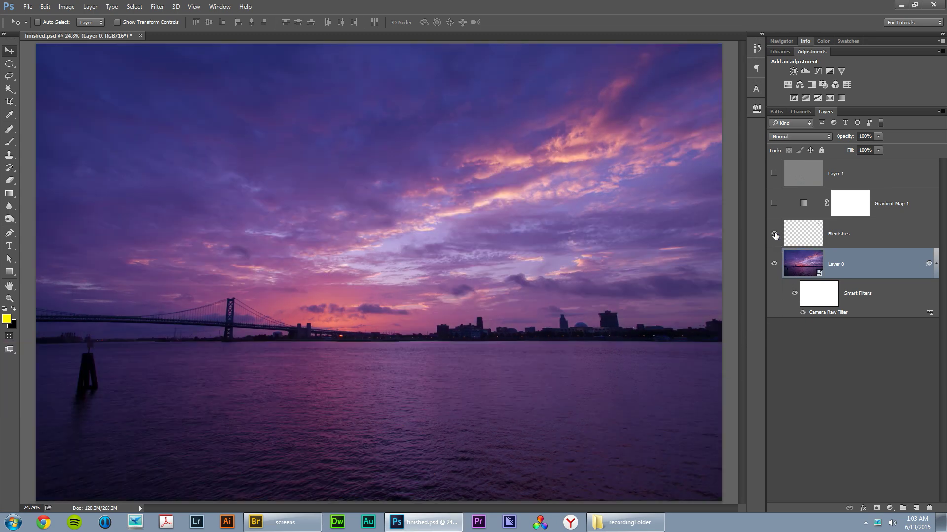
pyautogui.click(773, 204)
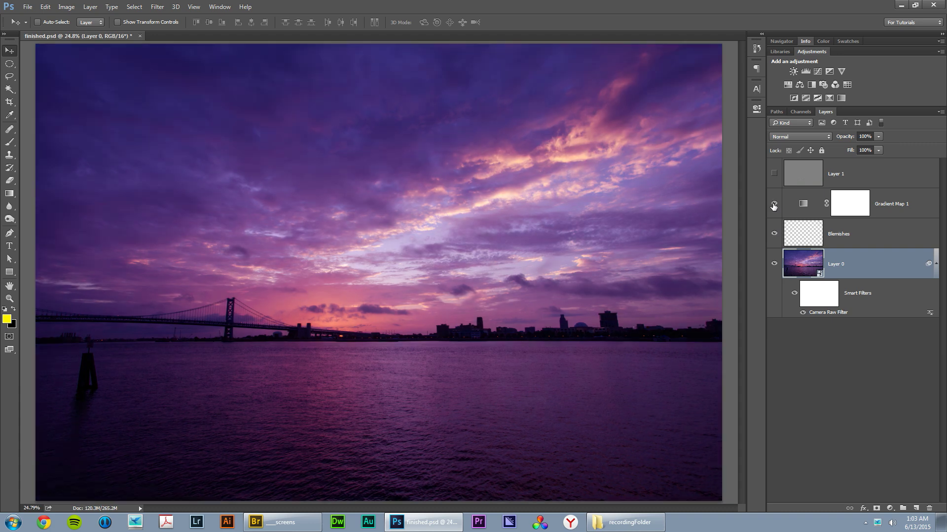
pyautogui.click(774, 174)
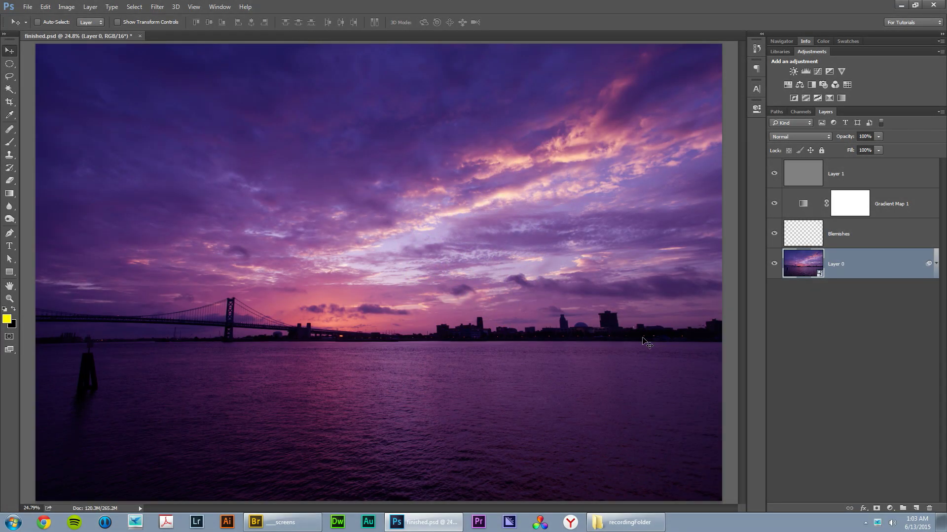
pyautogui.click(139, 36)
# Step: Discard changes, then open penns-landing.CR2 from the 12th-HowToRetouchLandscape folder in Bridge
pyautogui.click(479, 199)
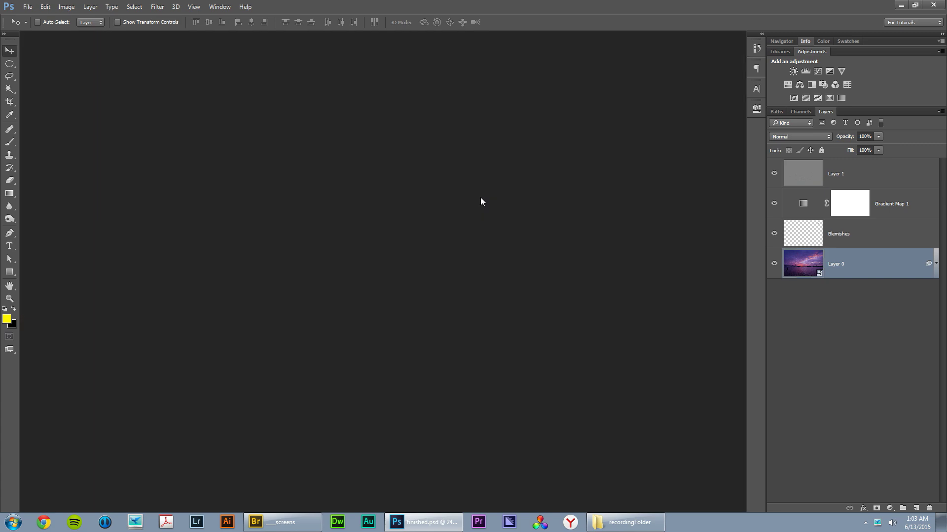
pyautogui.click(296, 524)
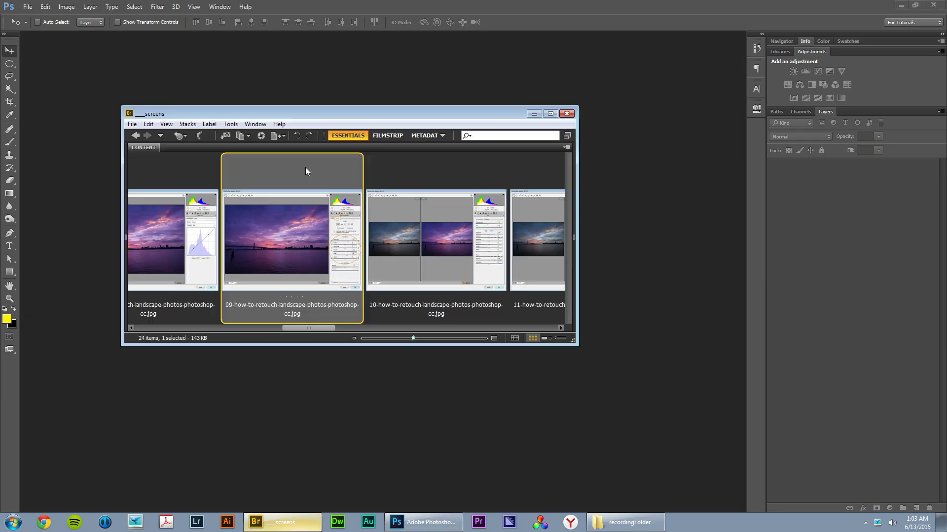
pyautogui.click(135, 137)
pyautogui.click(530, 255)
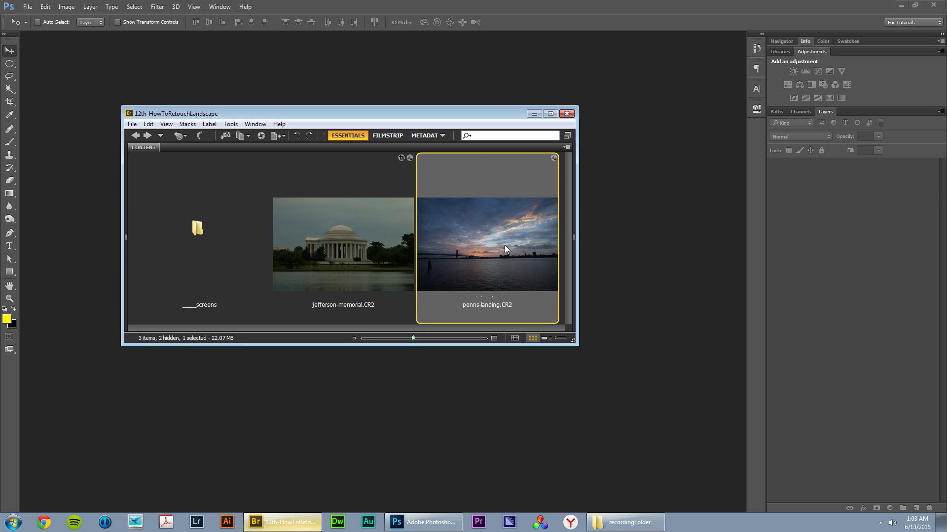
pyautogui.doubleClick(476, 226)
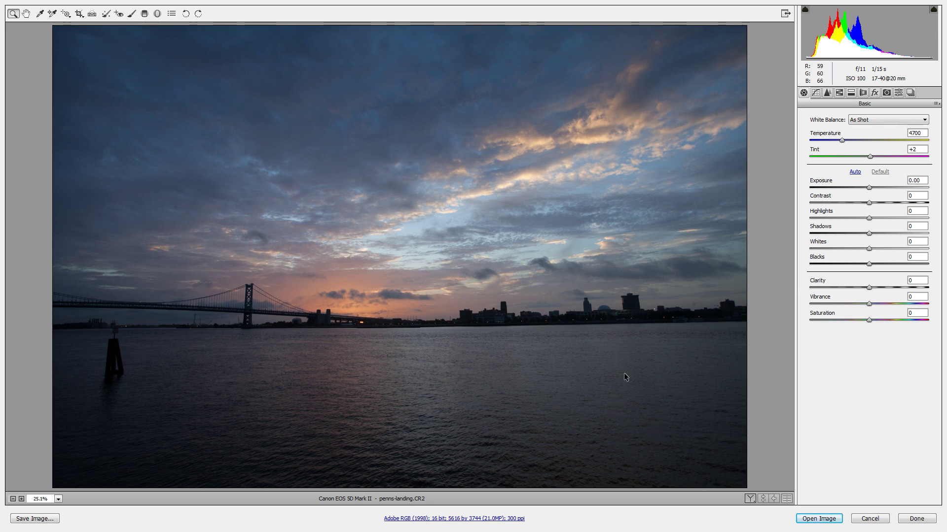
# Step: Open penns-landing.CR2 in Photoshop and convert its Background layer to a smart object
pyautogui.click(822, 520)
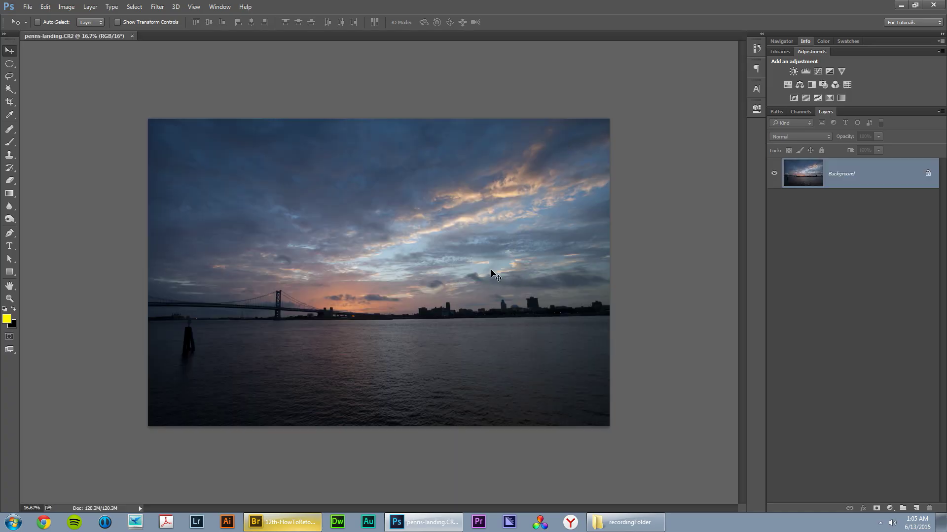
pyautogui.rightClick(802, 170)
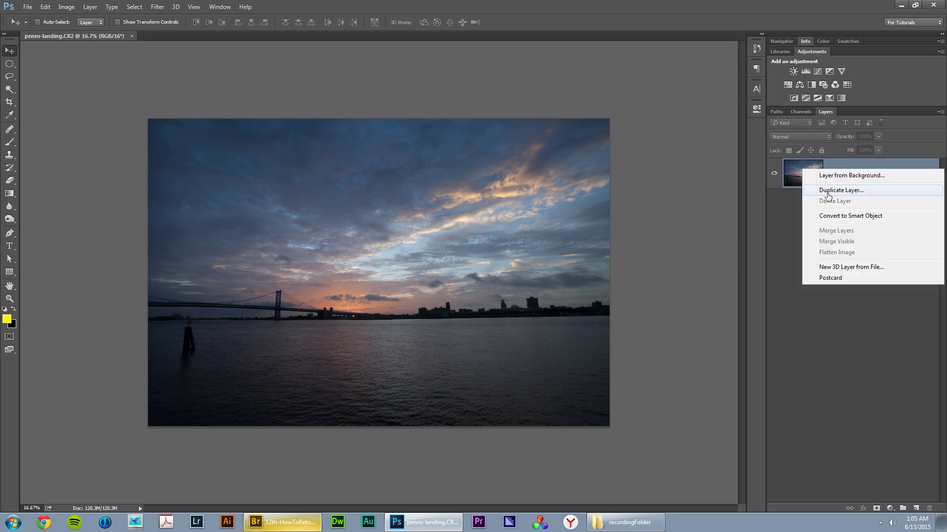
pyautogui.click(841, 216)
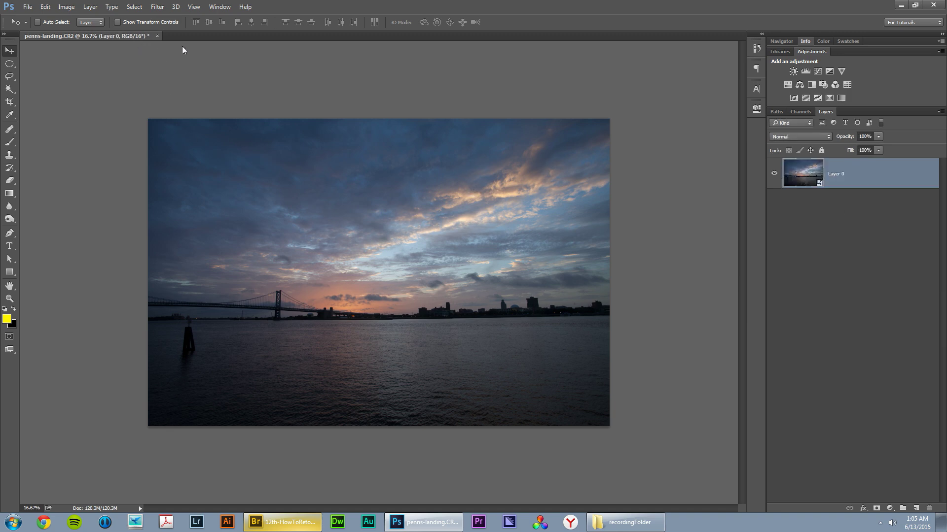
pyautogui.click(157, 9)
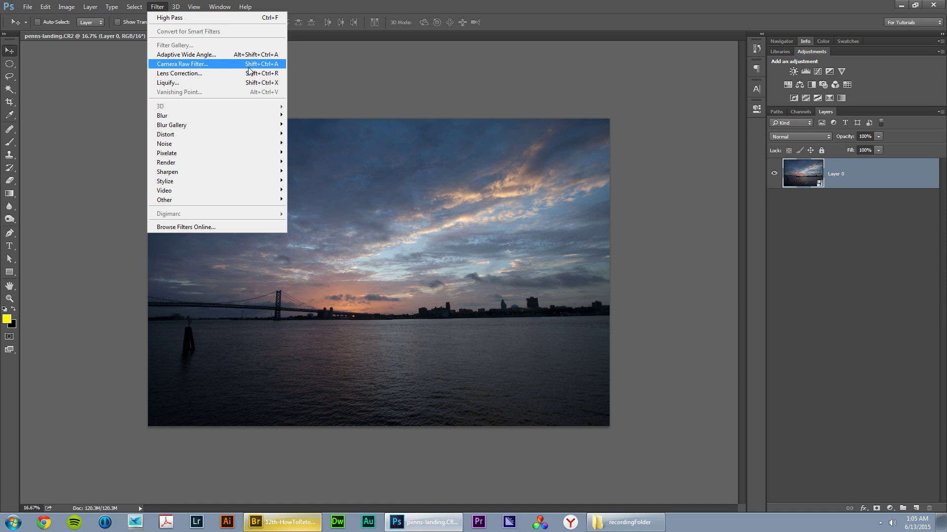
# Step: Apply a Camera Raw Filter with Temperature -12, Tint +23 and Vibrance +40
pyautogui.click(207, 66)
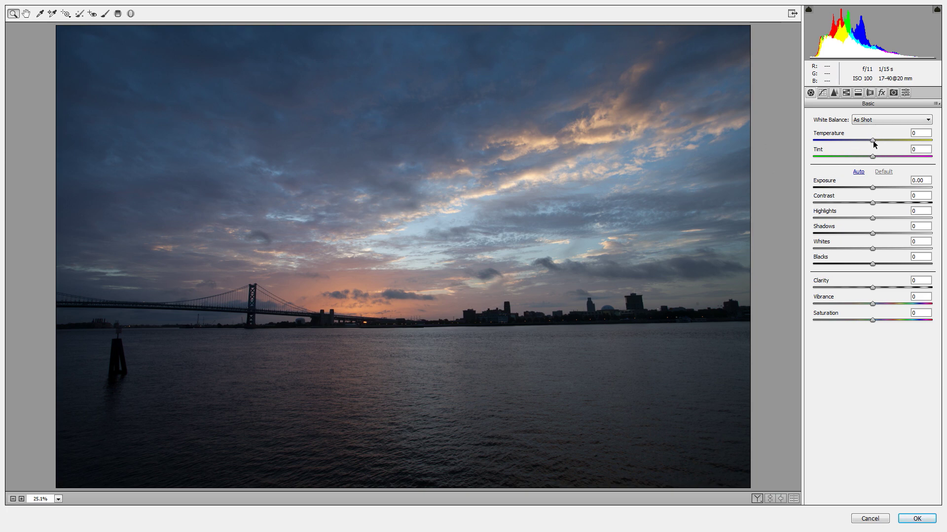
pyautogui.moveTo(873, 141)
pyautogui.mouseDown()
pyautogui.moveTo(804, 140)
pyautogui.moveTo(944, 147)
pyautogui.moveTo(870, 146)
pyautogui.mouseUp()
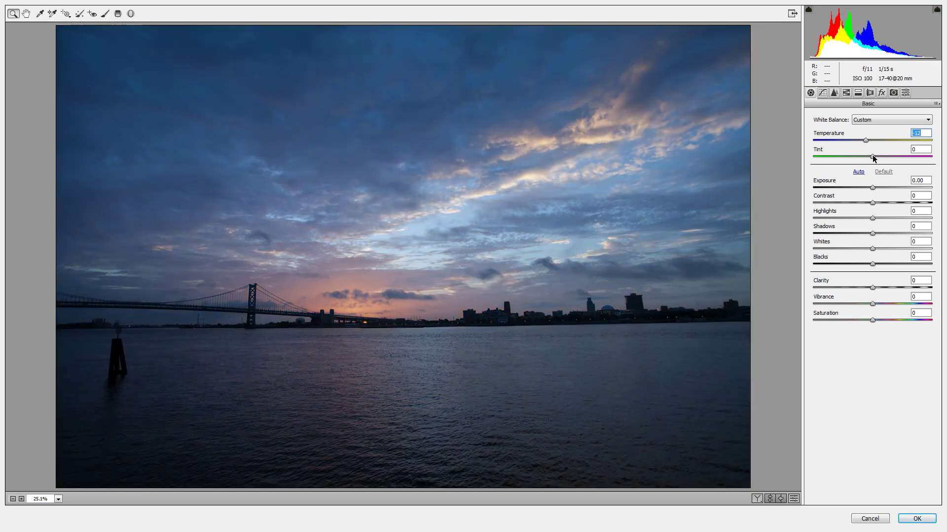
pyautogui.moveTo(874, 156)
pyautogui.mouseDown()
pyautogui.moveTo(816, 160)
pyautogui.moveTo(945, 159)
pyautogui.moveTo(864, 163)
pyautogui.moveTo(888, 164)
pyautogui.mouseUp()
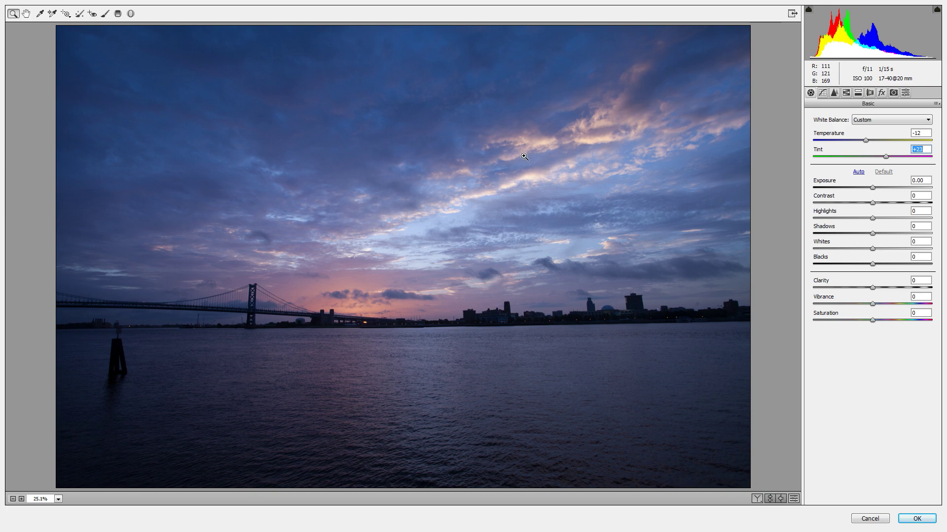
pyautogui.moveTo(882, 303); pyautogui.dragTo(896, 304)
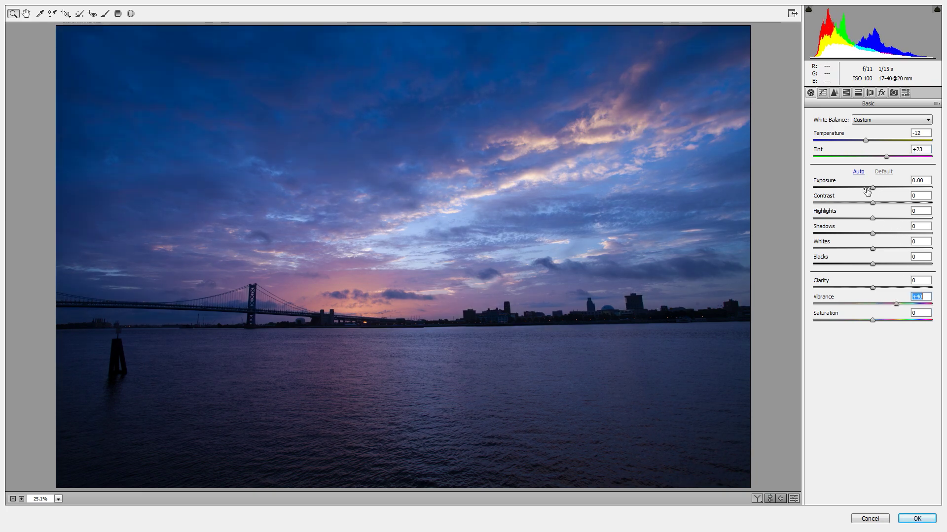
# Step: On the point tone curve, lift the Red channel with a point near 190/196
pyautogui.click(822, 93)
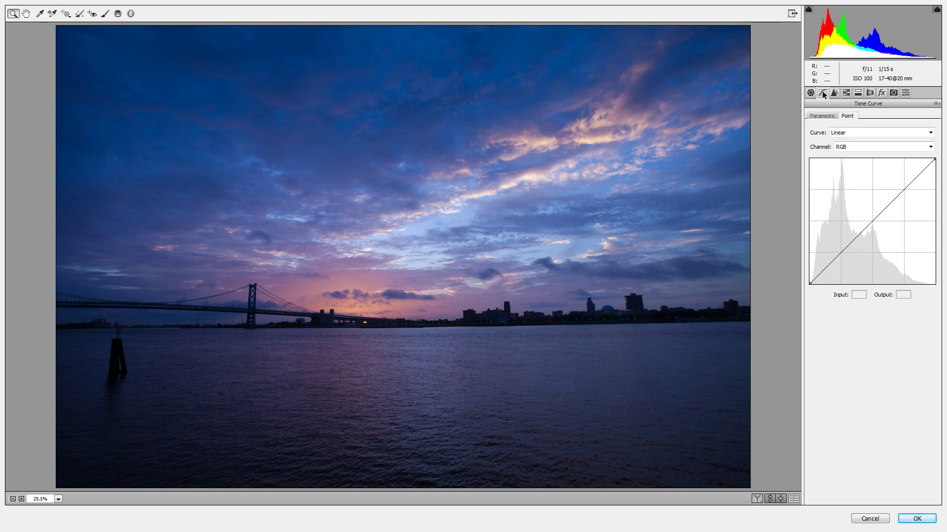
pyautogui.click(830, 115)
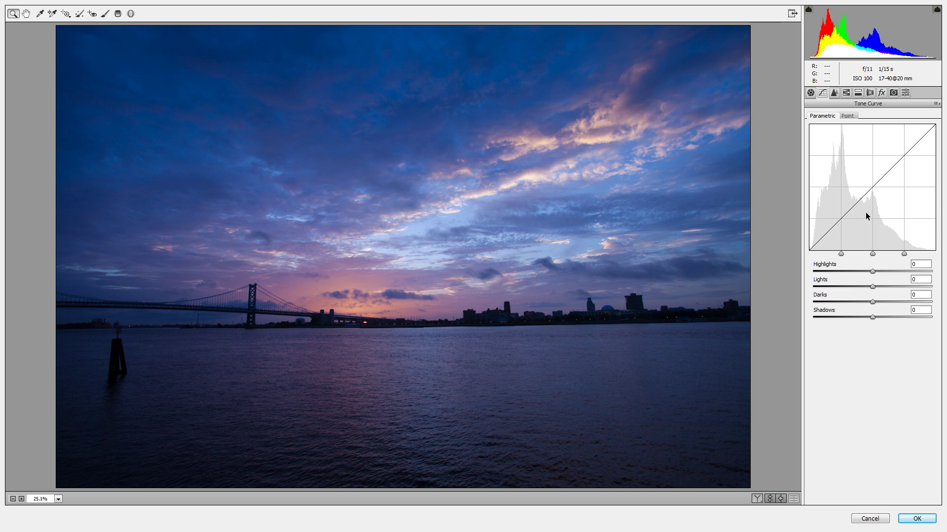
pyautogui.click(851, 116)
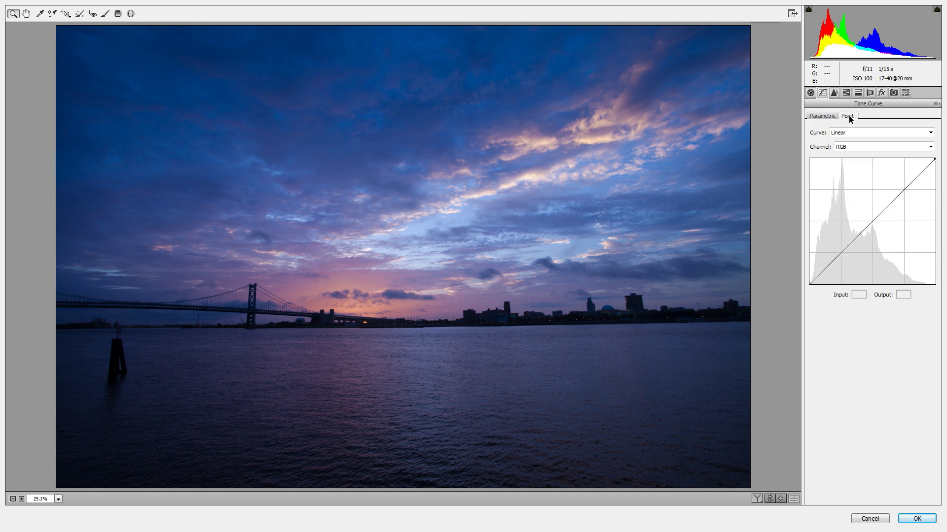
pyautogui.click(849, 147)
pyautogui.click(850, 164)
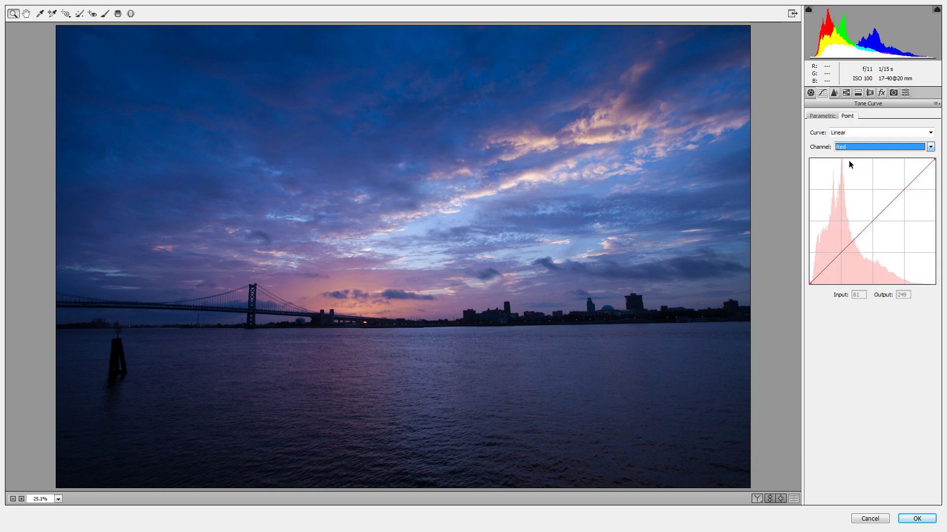
pyautogui.moveTo(878, 203); pyautogui.dragTo(903, 188)
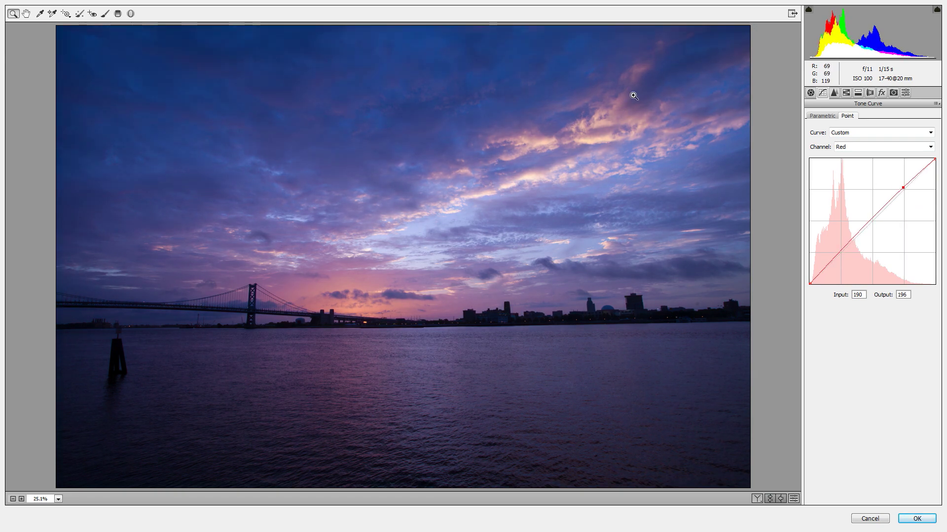
# Step: Dip the Green channel curve to about 85/78, readjusting the tint along the way
pyautogui.click(882, 147)
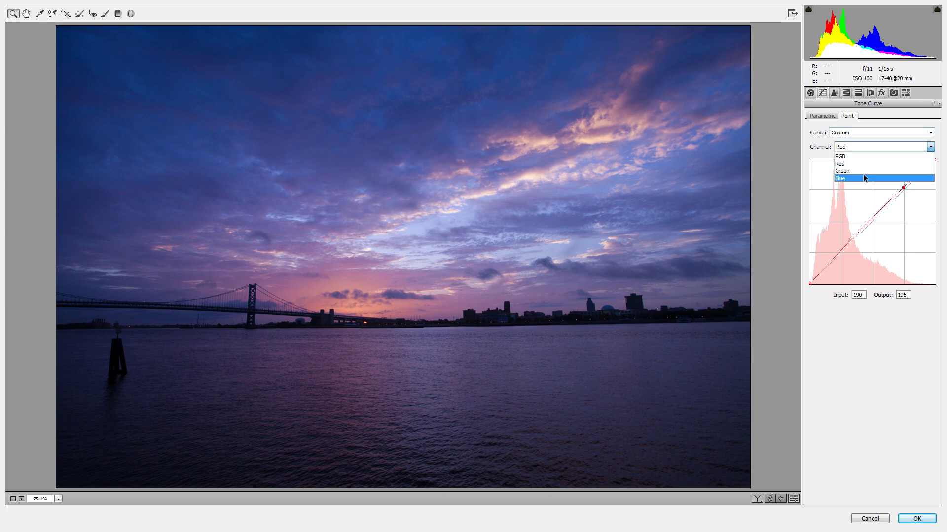
pyautogui.click(860, 172)
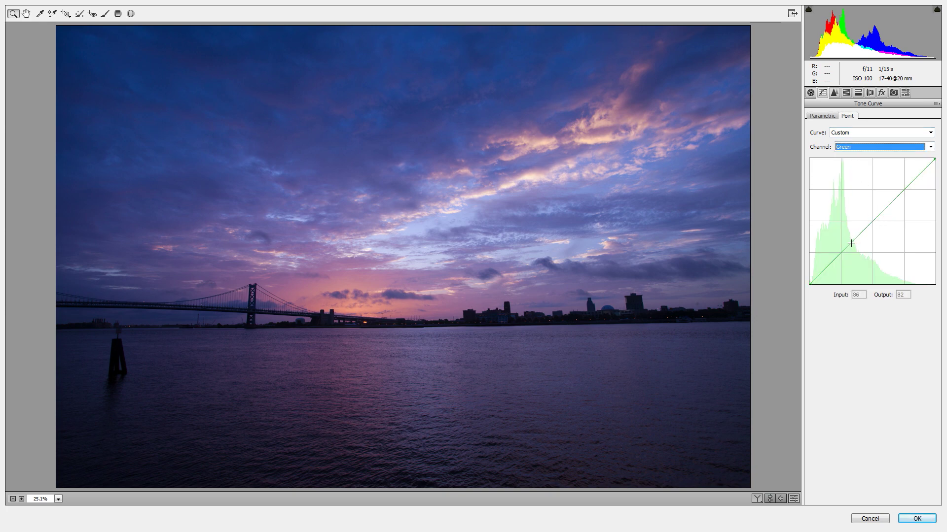
pyautogui.moveTo(851, 243)
pyautogui.mouseDown()
pyautogui.moveTo(839, 227)
pyautogui.moveTo(858, 249)
pyautogui.moveTo(837, 219)
pyautogui.moveTo(863, 249)
pyautogui.mouseUp()
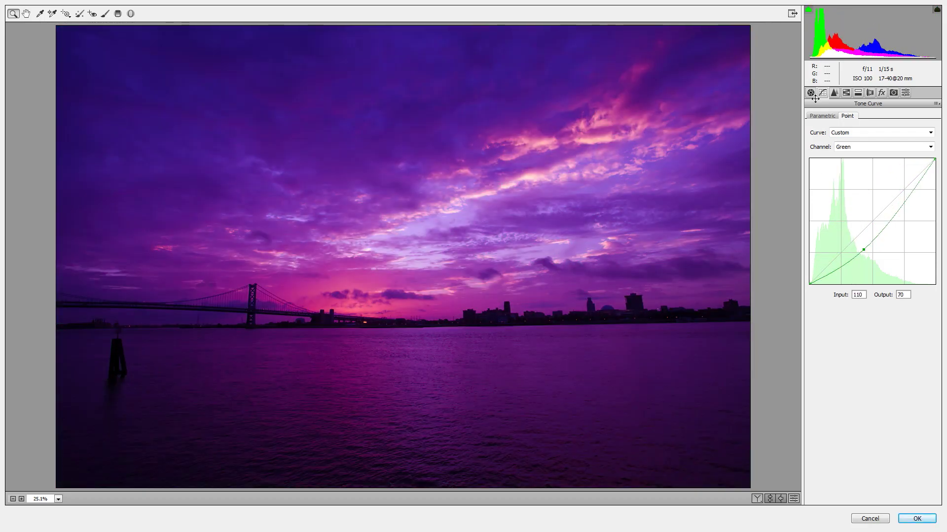
pyautogui.click(811, 93)
pyautogui.moveTo(886, 157)
pyautogui.mouseDown()
pyautogui.moveTo(827, 159)
pyautogui.moveTo(897, 161)
pyautogui.moveTo(823, 165)
pyautogui.moveTo(886, 171)
pyautogui.mouseUp()
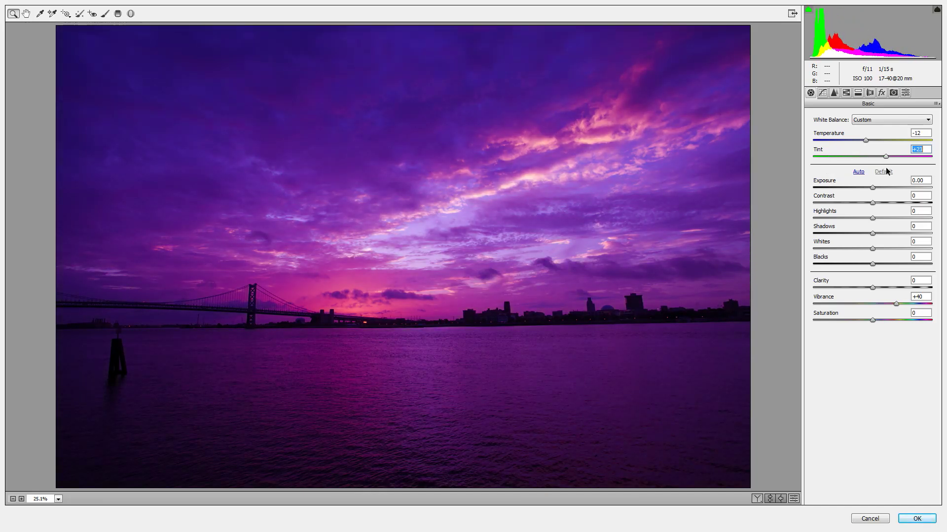
pyautogui.click(822, 93)
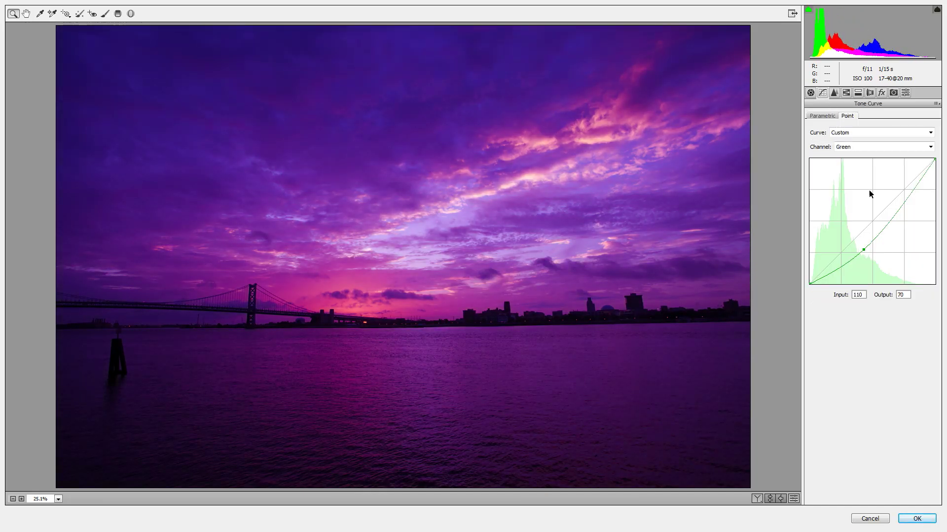
pyautogui.moveTo(864, 249); pyautogui.dragTo(850, 244)
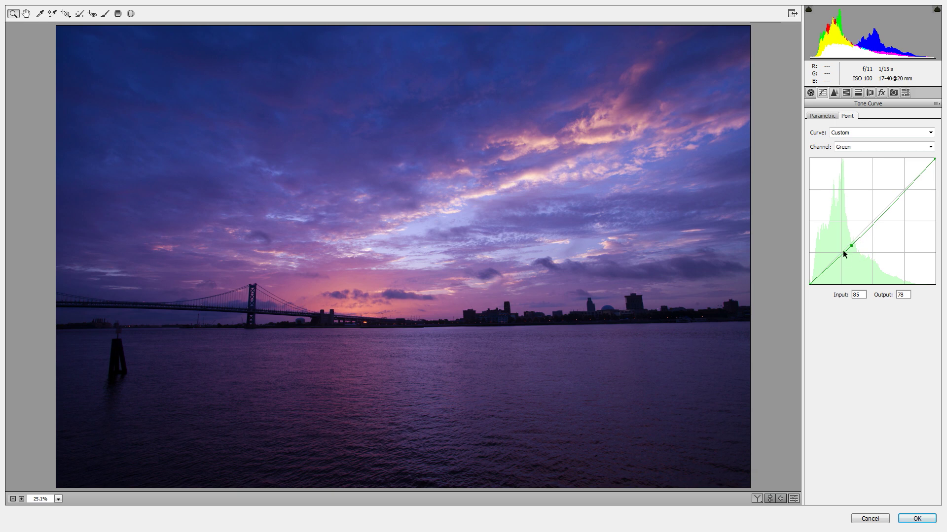
# Step: Add Blue channel curve points at 195→190 and 66→73
pyautogui.click(880, 147)
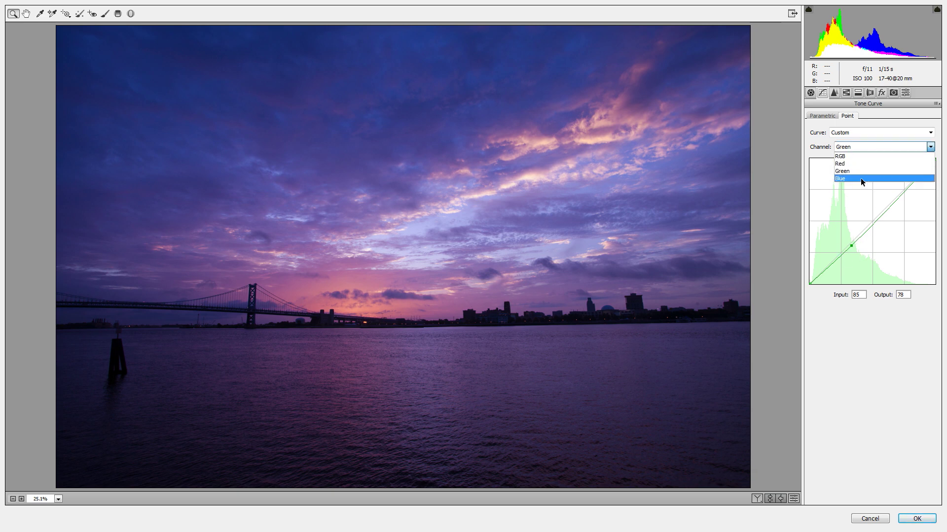
pyautogui.click(860, 179)
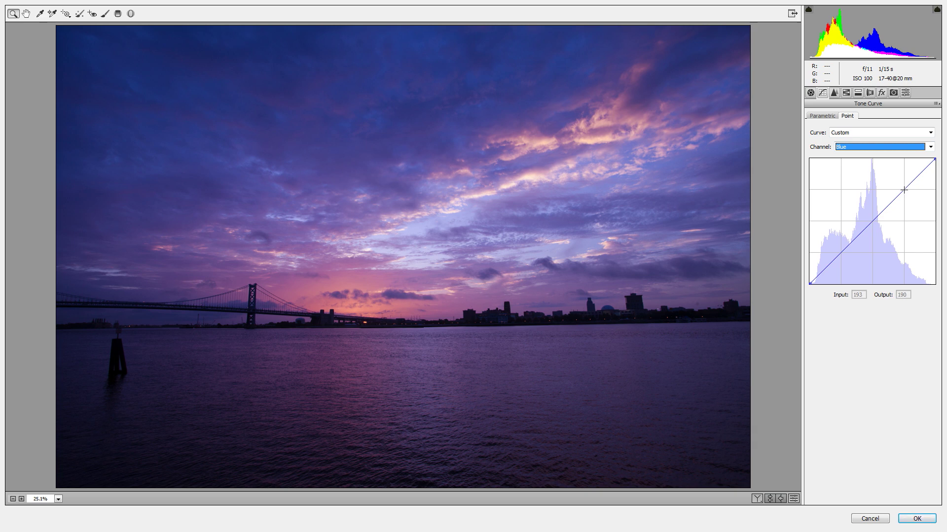
pyautogui.click(810, 93)
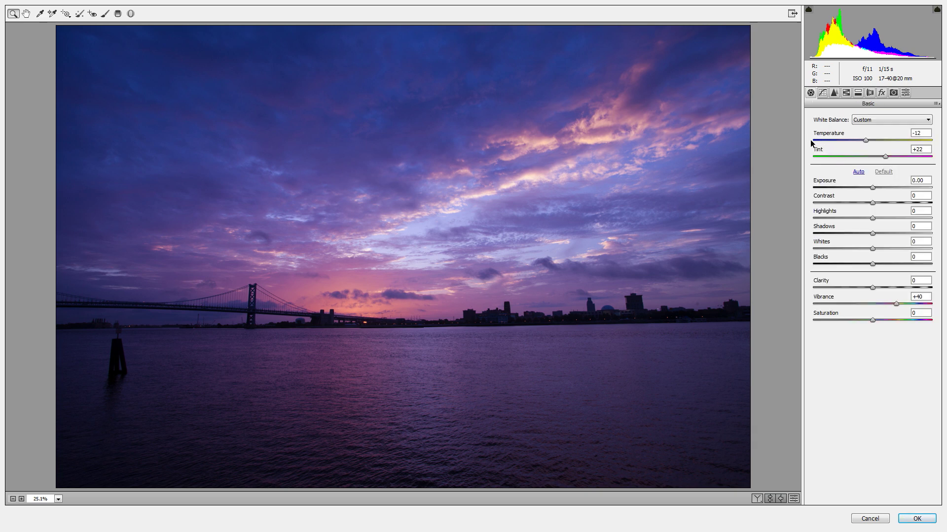
pyautogui.click(822, 93)
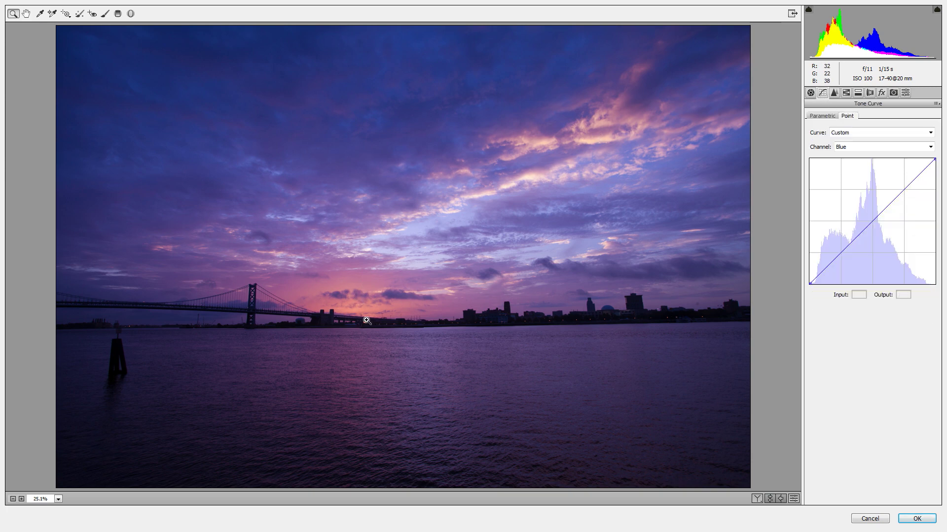
pyautogui.click(905, 191)
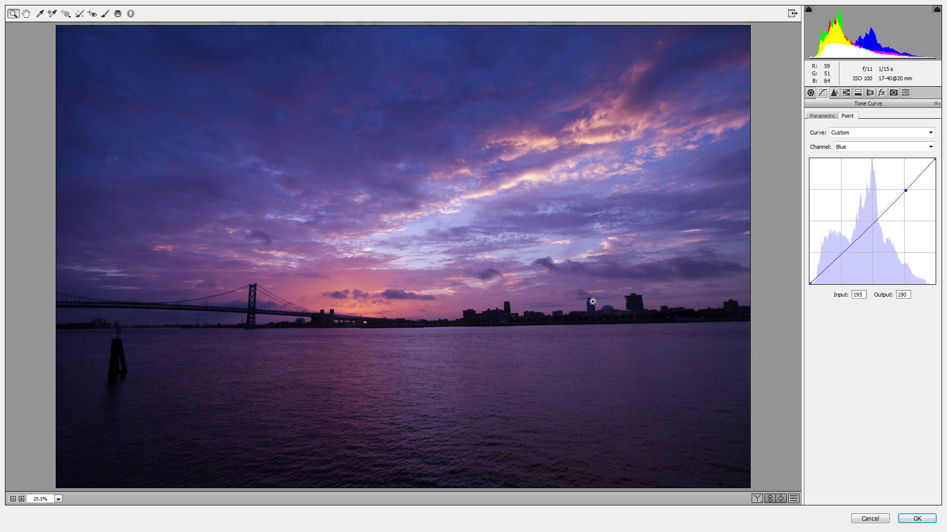
pyautogui.moveTo(840, 249); pyautogui.dragTo(842, 248)
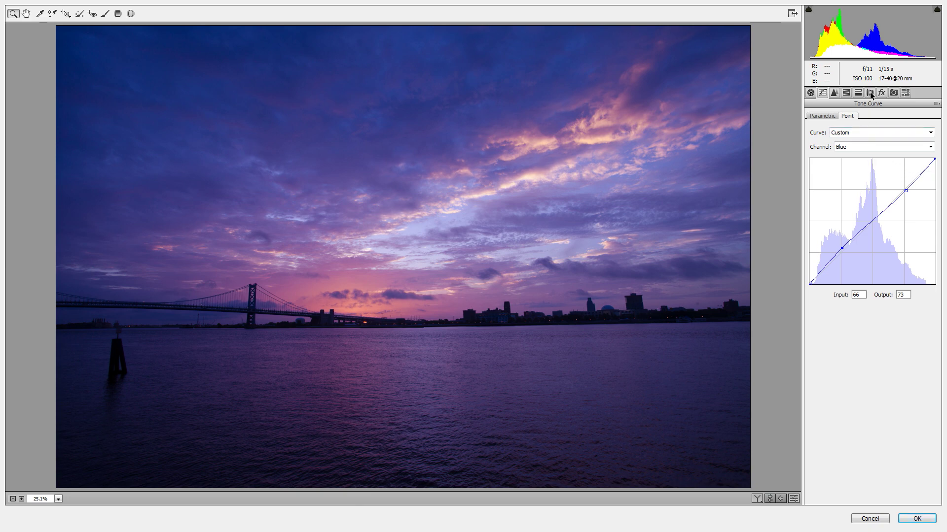
pyautogui.click(870, 94)
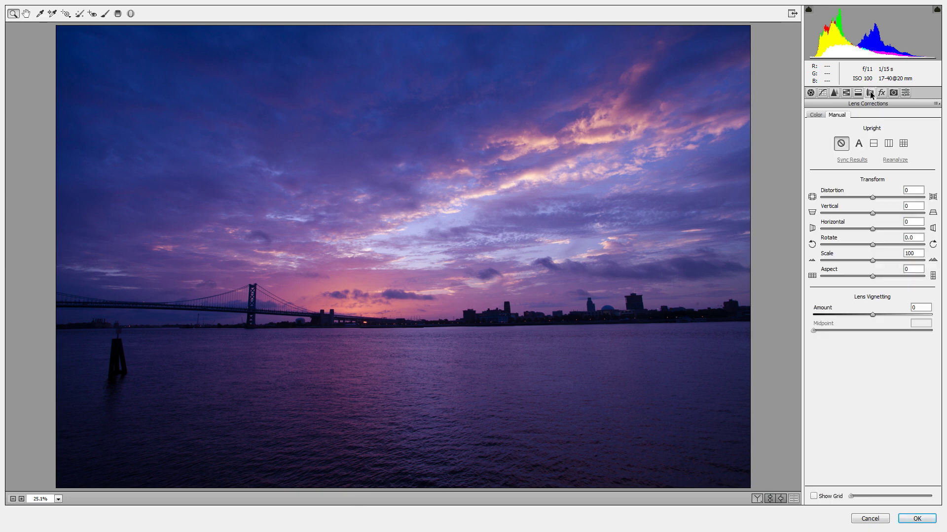
# Step: Set manual lens corrections: Distortion +22, Scale 107, Rotate +0.5, Vignetting Amount +100
pyautogui.click(816, 115)
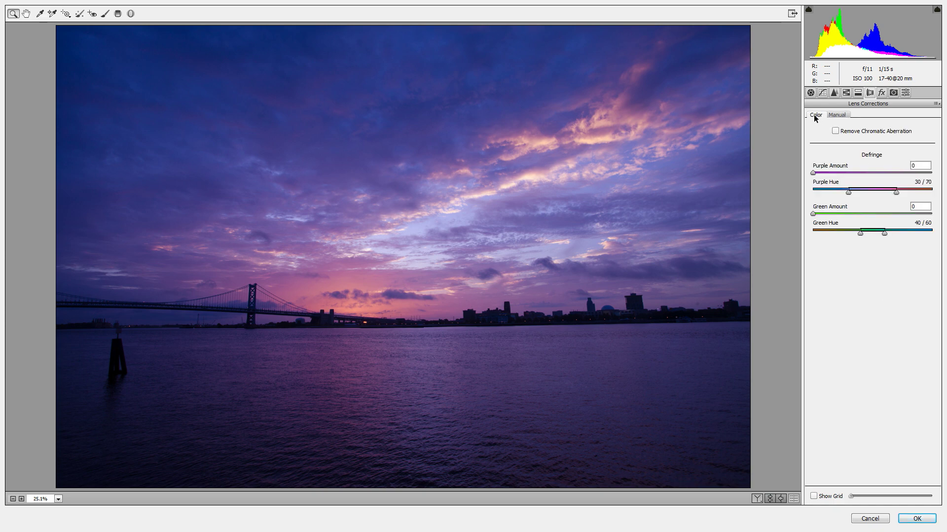
pyautogui.click(841, 117)
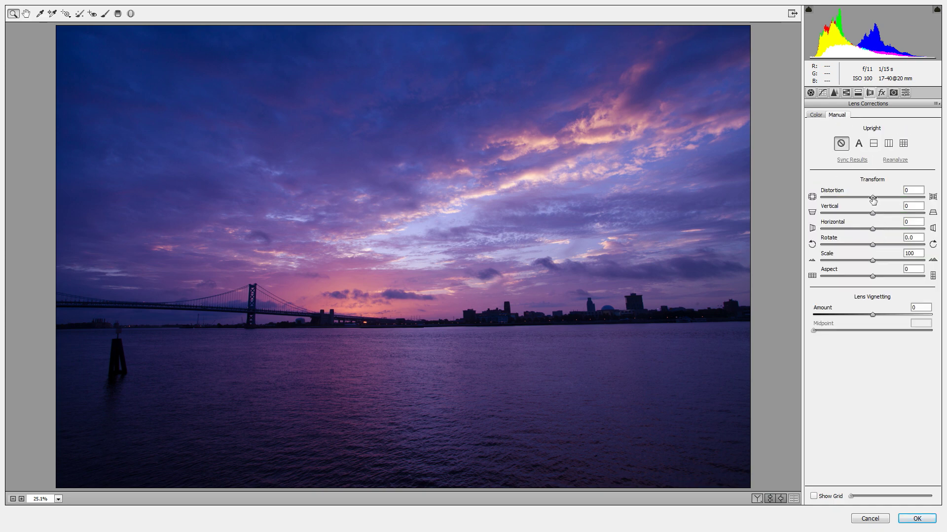
pyautogui.moveTo(873, 197)
pyautogui.mouseDown()
pyautogui.moveTo(828, 206)
pyautogui.moveTo(886, 209)
pyautogui.mouseUp()
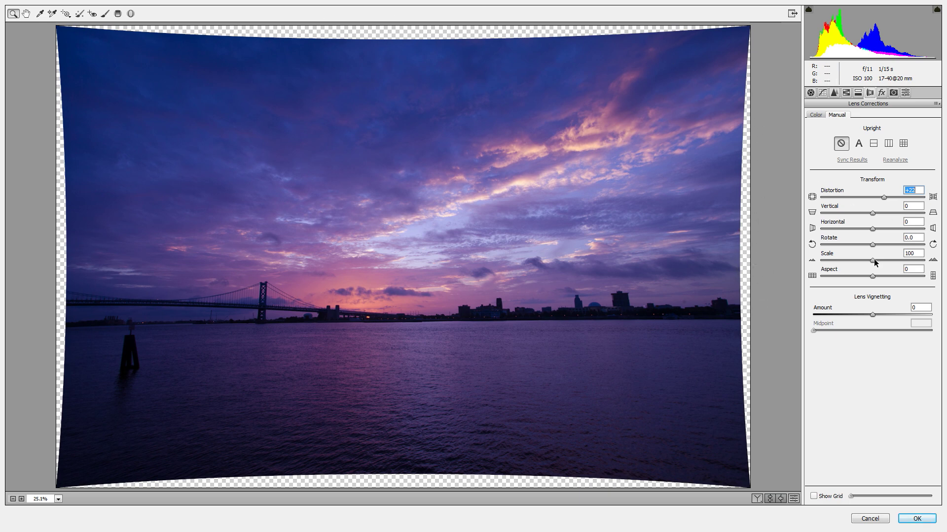
pyautogui.moveTo(873, 259); pyautogui.dragTo(879, 259)
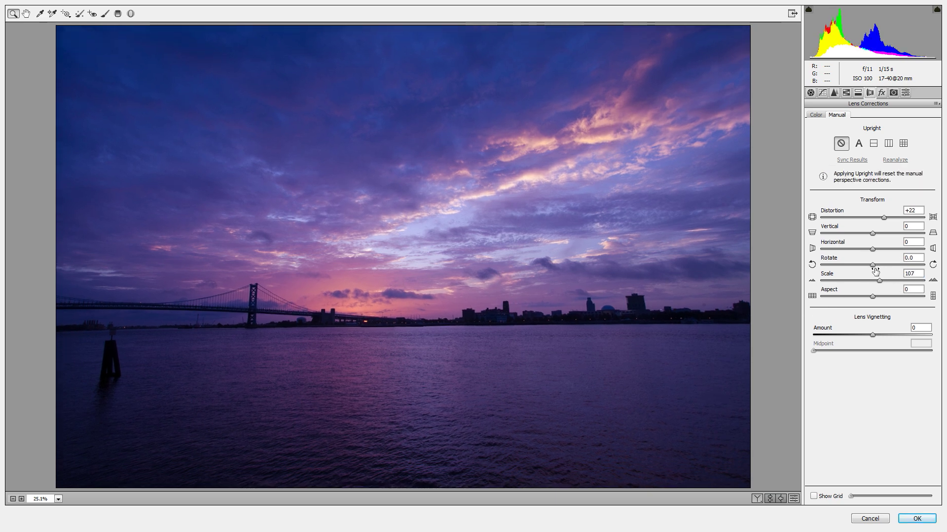
pyautogui.moveTo(873, 266); pyautogui.dragTo(876, 267)
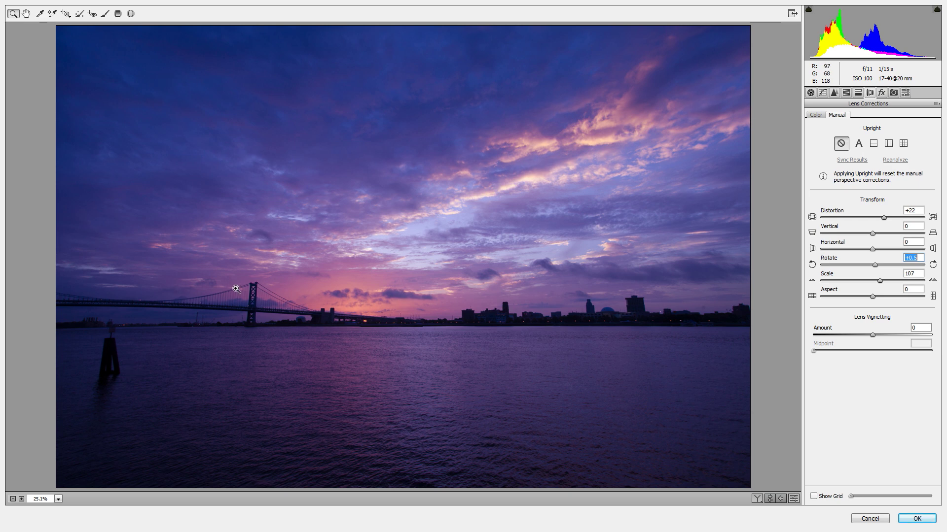
pyautogui.moveTo(880, 334); pyautogui.dragTo(946, 344)
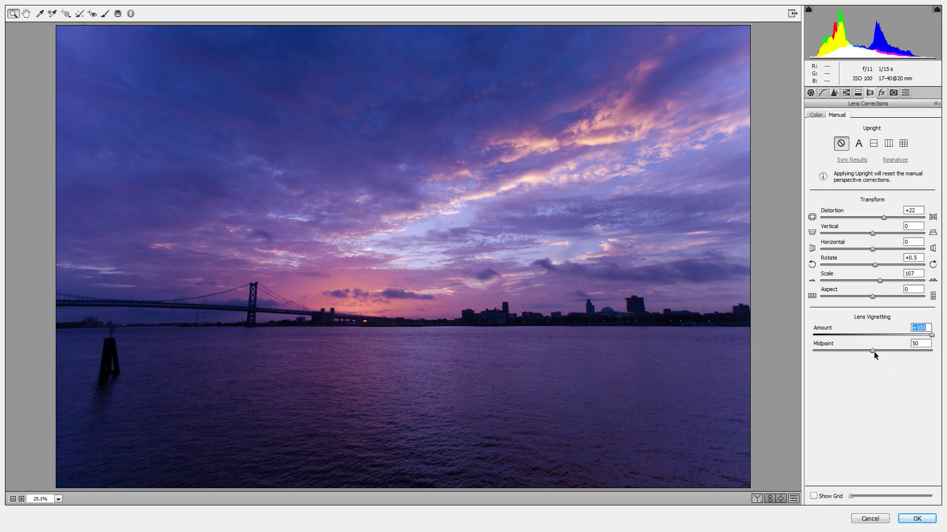
# Step: Set vignetting midpoint 0 and amount +22, then show a side-by-side Before/After view
pyautogui.moveTo(874, 351); pyautogui.dragTo(809, 354)
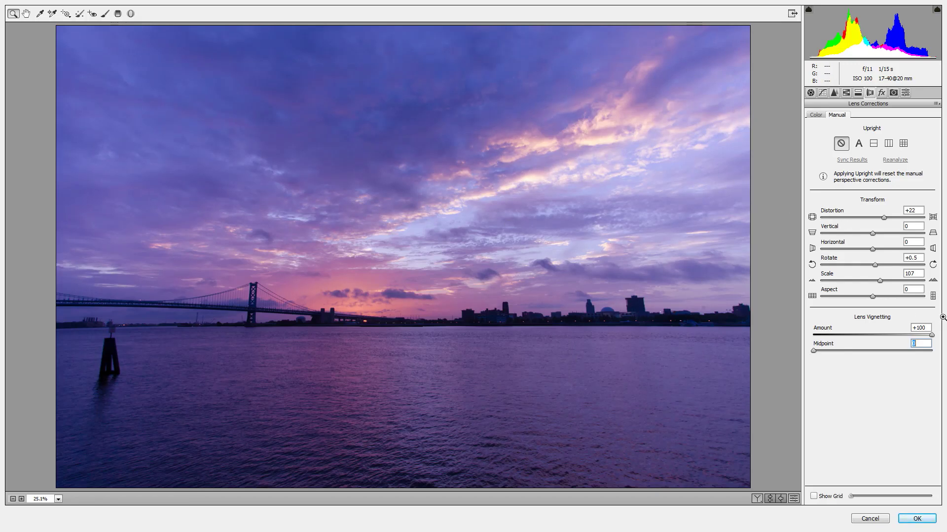
pyautogui.moveTo(904, 334)
pyautogui.mouseDown()
pyautogui.moveTo(861, 335)
pyautogui.moveTo(889, 337)
pyautogui.mouseUp()
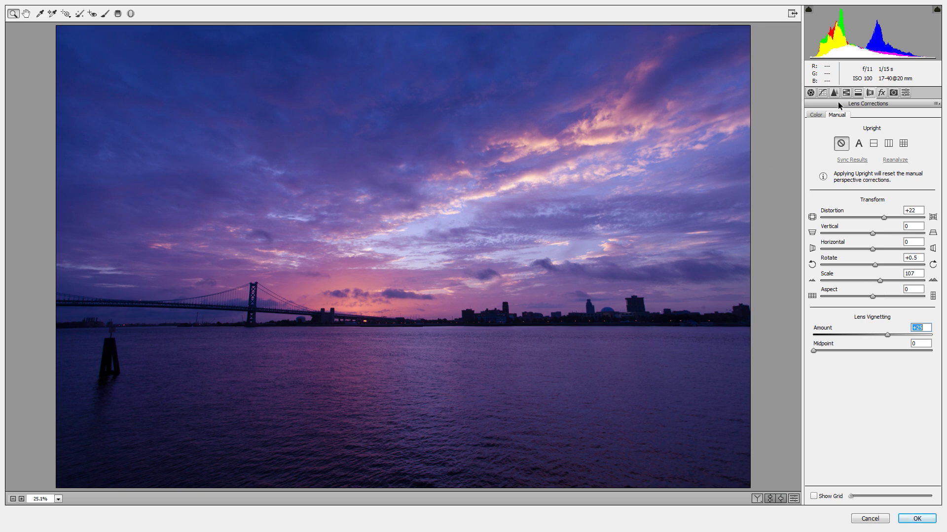
pyautogui.click(811, 93)
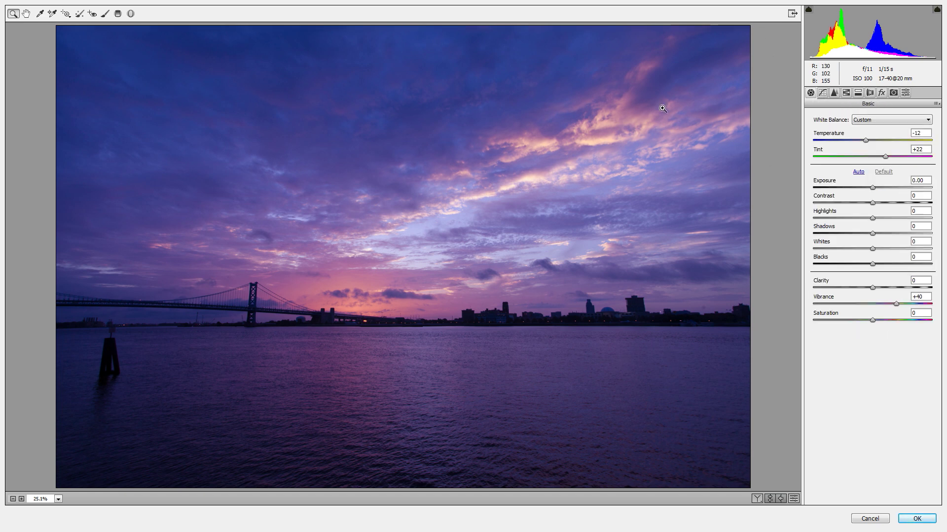
pyautogui.click(757, 499)
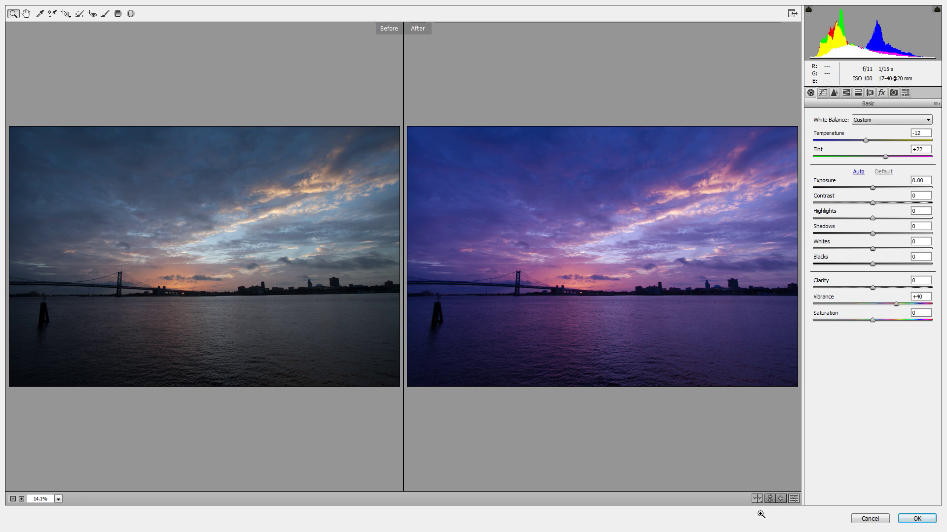
# Step: Back in single view, set Clarity +12, Highlights -39, Shadows +16, Whites -39 and apply
pyautogui.click(757, 500)
pyautogui.click(756, 499)
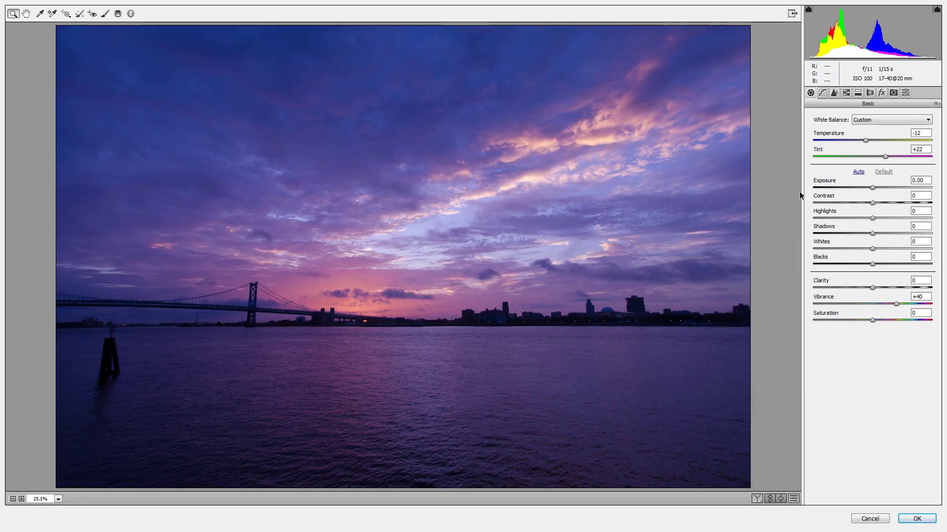
pyautogui.moveTo(872, 288); pyautogui.dragTo(945, 294)
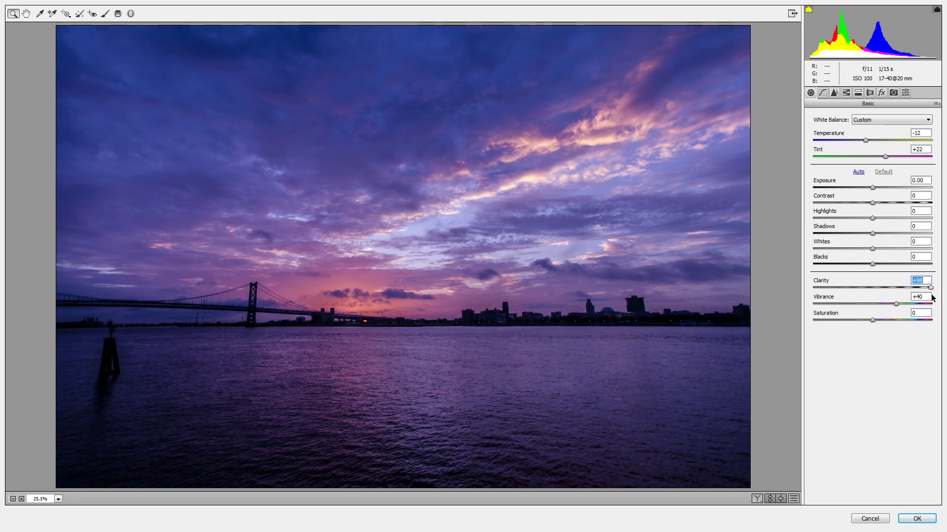
pyautogui.moveTo(932, 298); pyautogui.dragTo(881, 293)
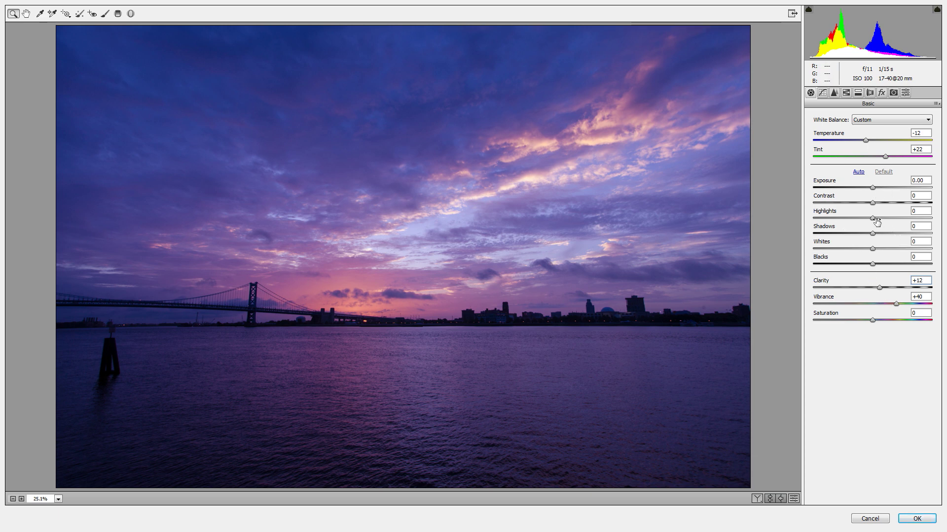
pyautogui.moveTo(872, 219); pyautogui.dragTo(851, 250)
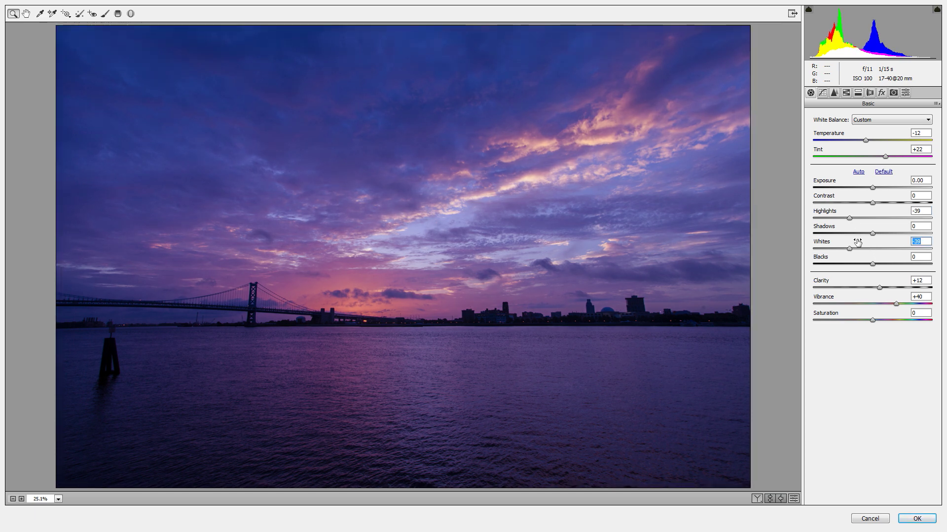
pyautogui.moveTo(872, 232); pyautogui.dragTo(885, 265)
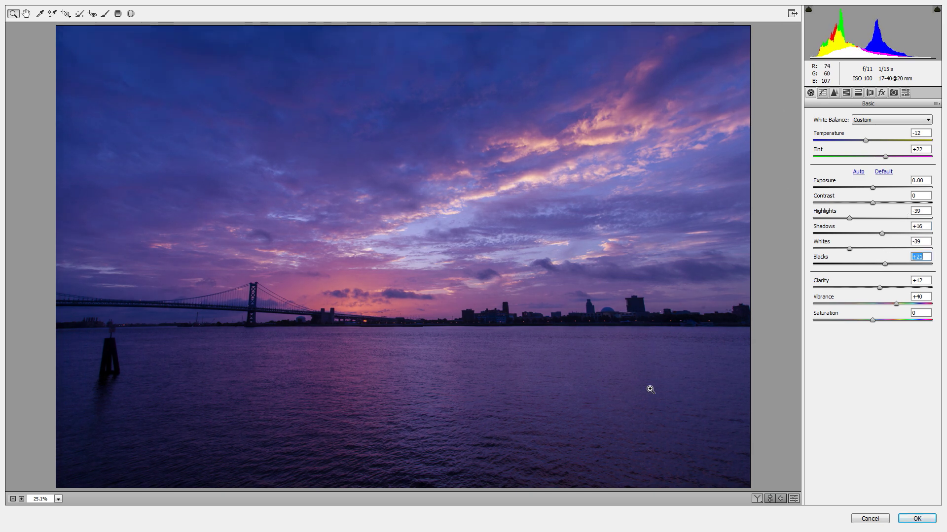
pyautogui.click(917, 519)
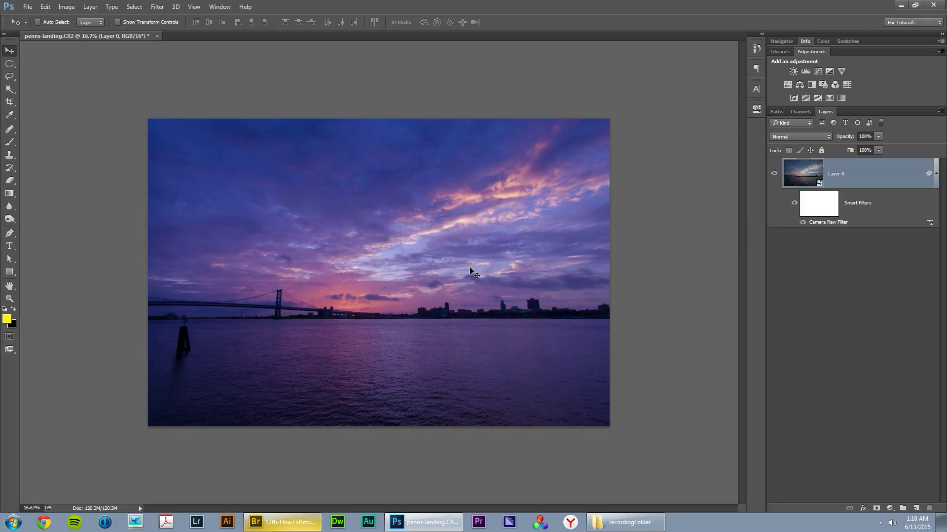
# Step: Compare the photo with the Camera Raw smart filter hidden and shown
pyautogui.click(936, 182)
pyautogui.click(935, 176)
pyautogui.click(794, 203)
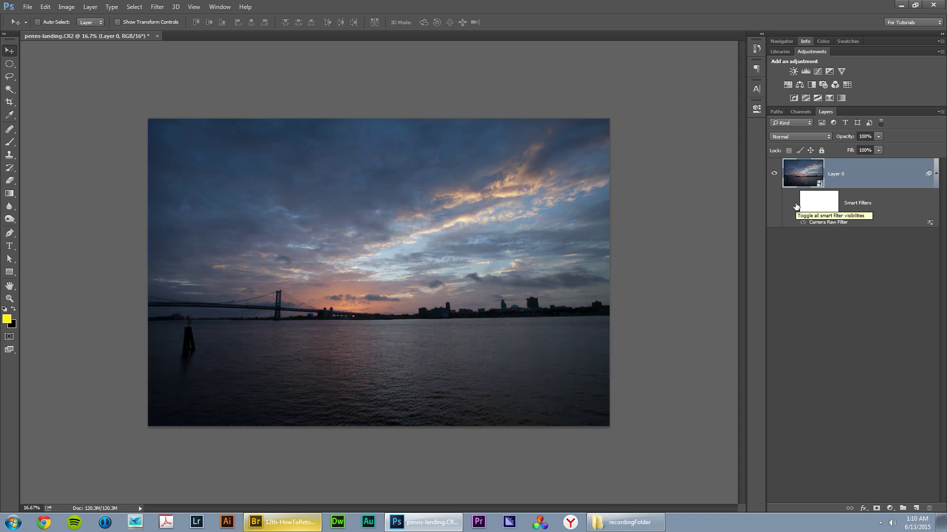
pyautogui.click(795, 203)
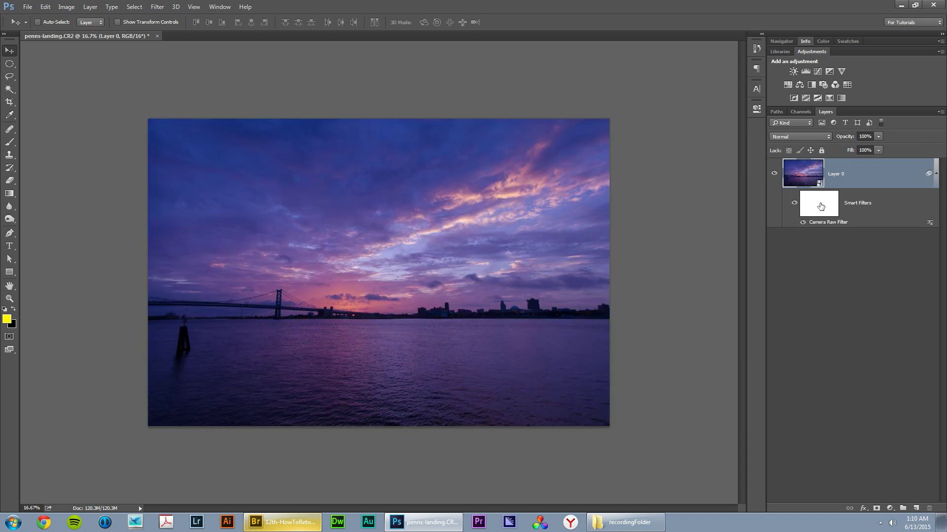
# Step: Fill the filter mask black then back to white, and reopen Camera Raw on Layer 0
pyautogui.click(813, 215)
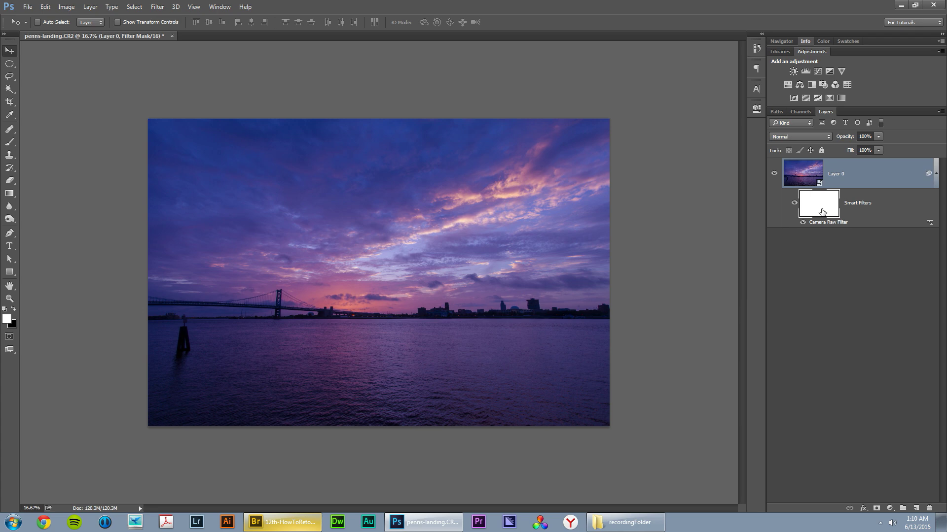
pyautogui.press('x')
pyautogui.hotkey('alt', 'BackSpace')
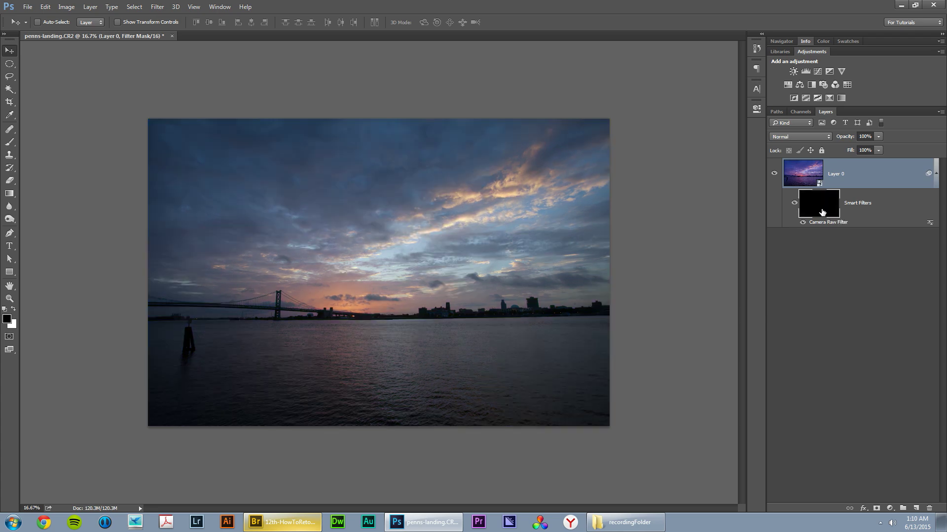
pyautogui.hotkey('ctrl', 'i')
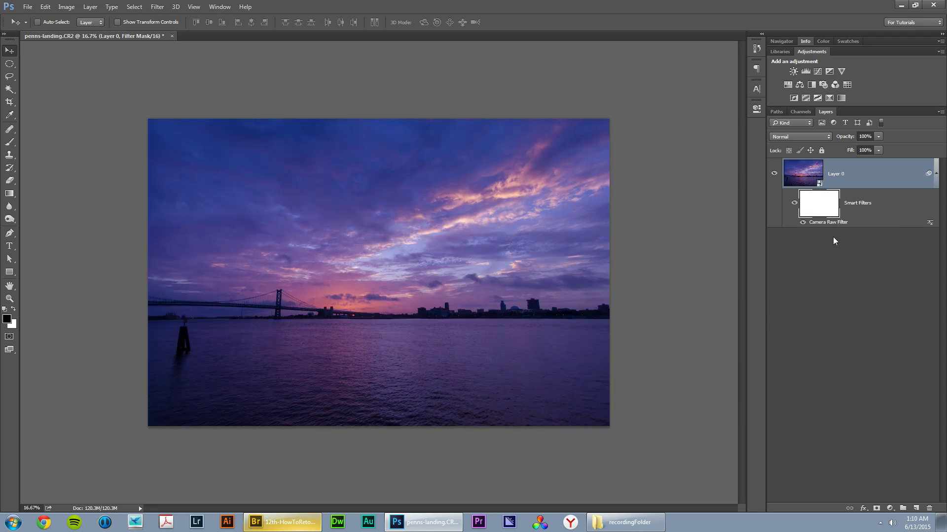
pyautogui.click(823, 223)
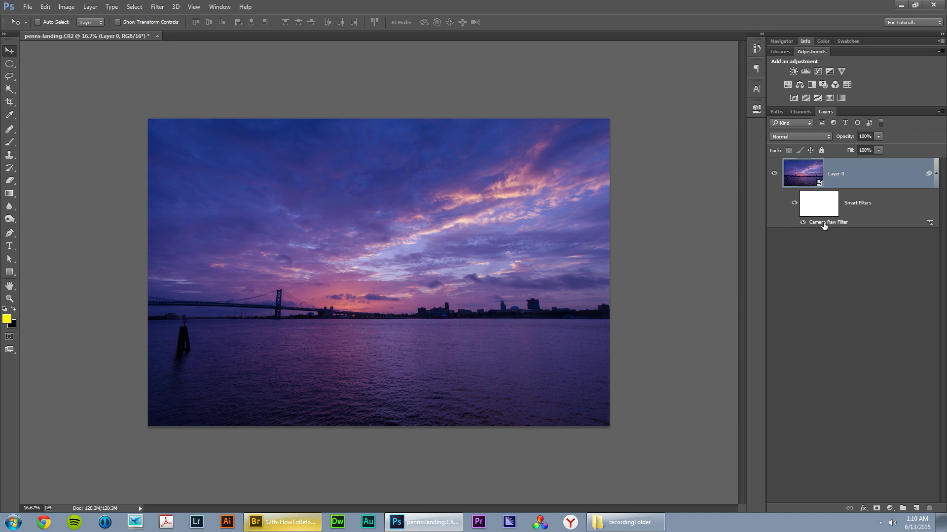
pyautogui.doubleClick(826, 223)
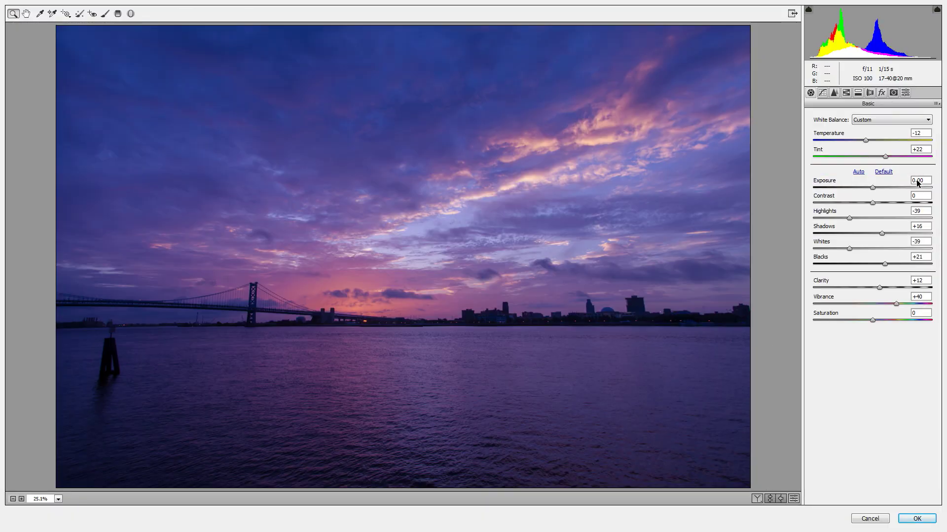
pyautogui.click(917, 519)
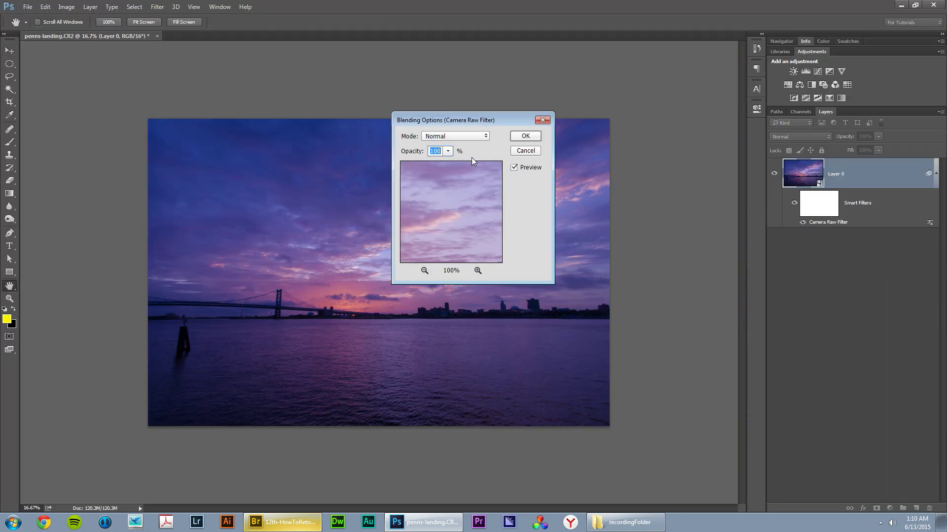
pyautogui.moveTo(468, 122); pyautogui.dragTo(402, 199)
pyautogui.click(387, 212)
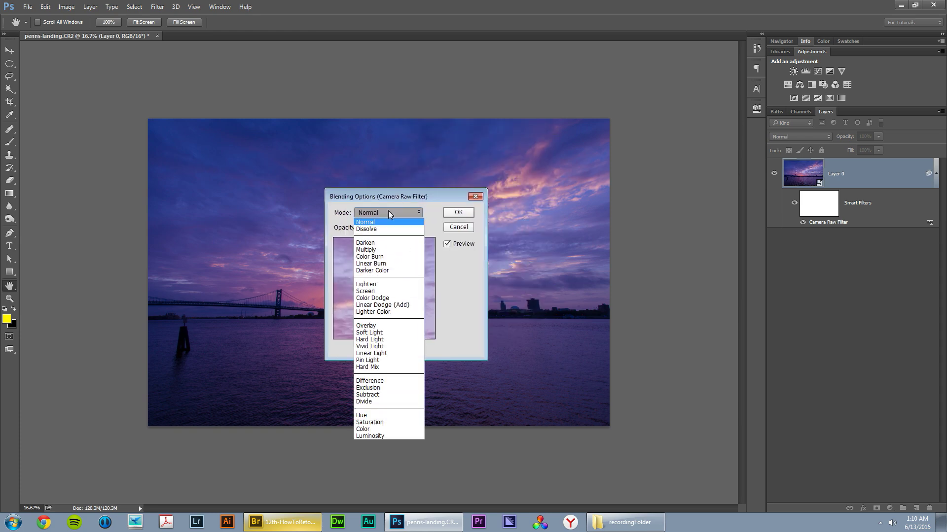
pyautogui.click(384, 213)
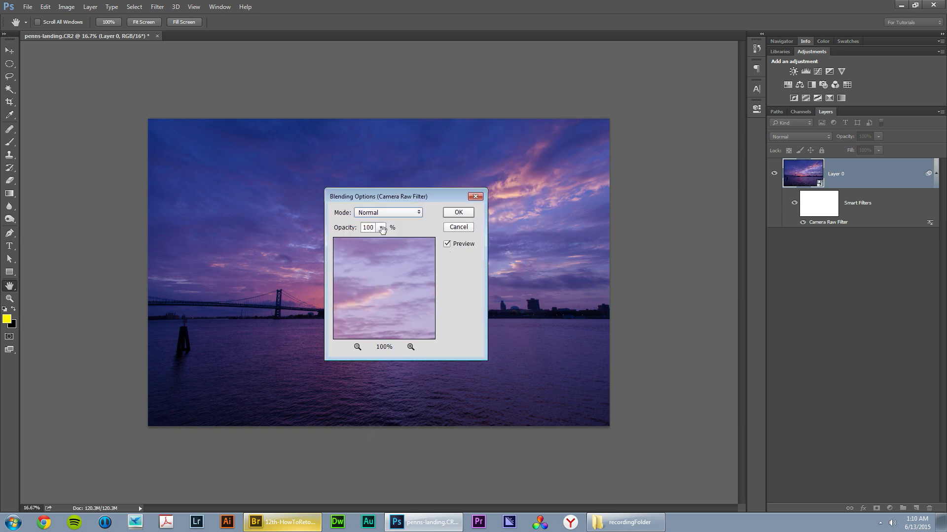
pyautogui.moveTo(382, 230); pyautogui.dragTo(350, 240)
pyautogui.moveTo(402, 197); pyautogui.dragTo(653, 203)
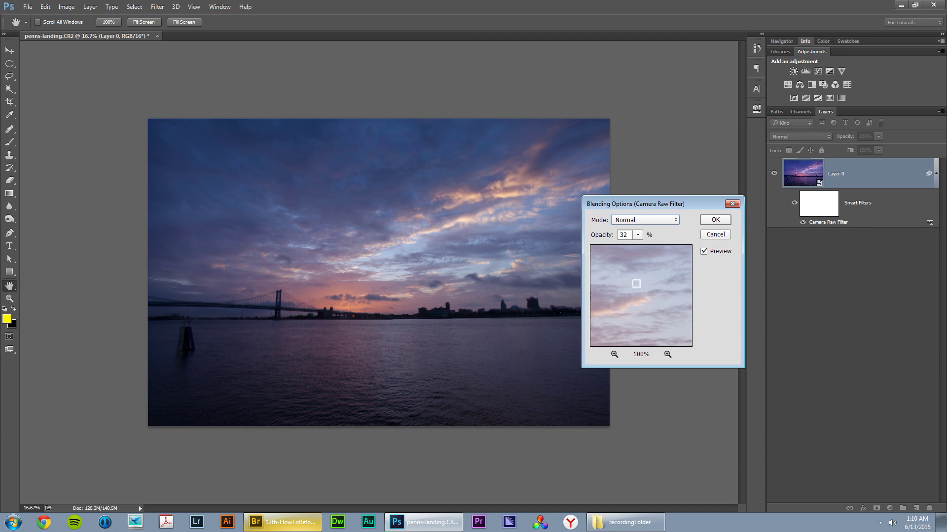
pyautogui.click(715, 235)
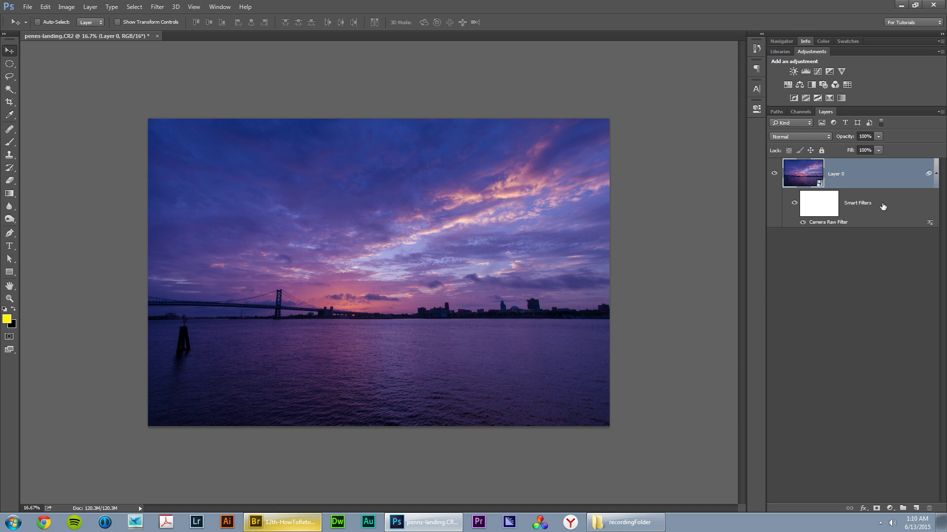
# Step: Collapse Layer 0's smart filter rows, leaving the Filter menu without applying anything
pyautogui.click(937, 178)
pyautogui.click(158, 6)
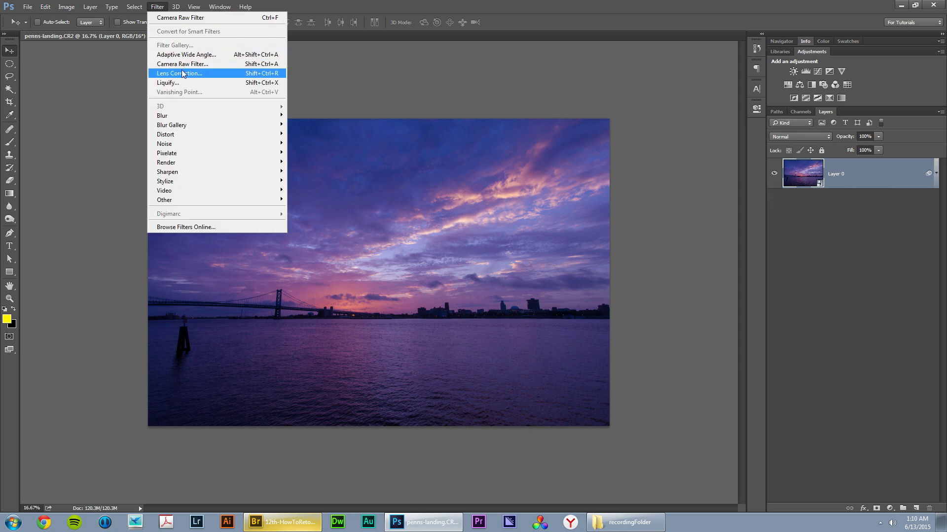
pyautogui.click(868, 178)
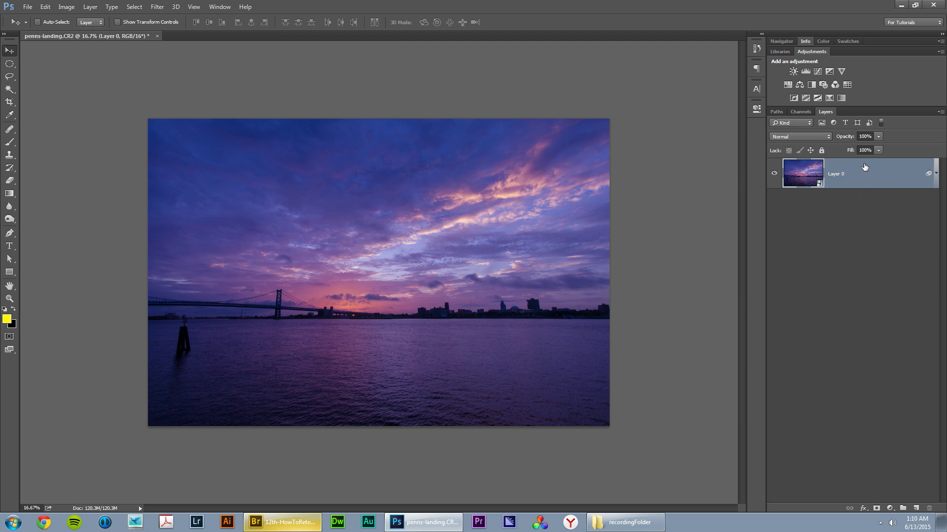
# Step: Zoom to 100% on the city skyline and pan the view over it
pyautogui.press('z')
pyautogui.click(589, 313)
pyautogui.moveTo(588, 313); pyautogui.dragTo(695, 327)
pyautogui.click(602, 336)
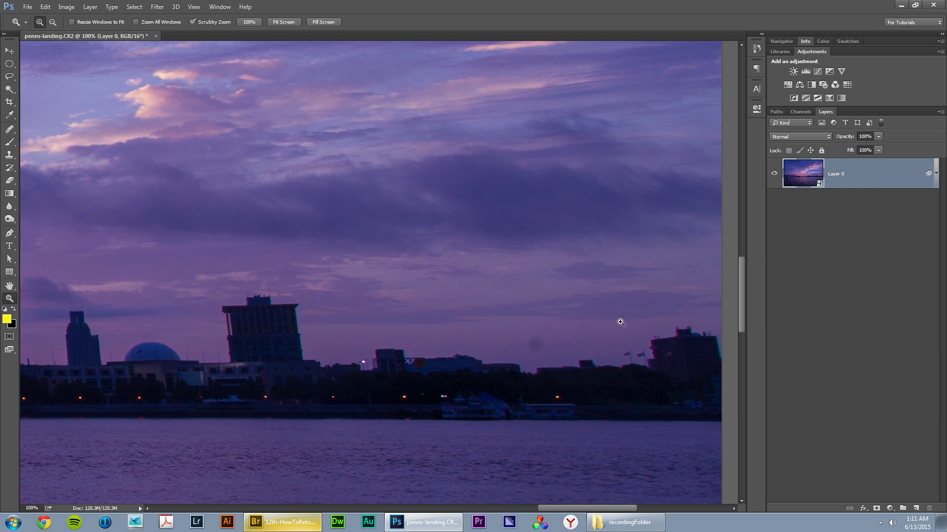
pyautogui.press('h')
pyautogui.moveTo(546, 377); pyautogui.dragTo(547, 347)
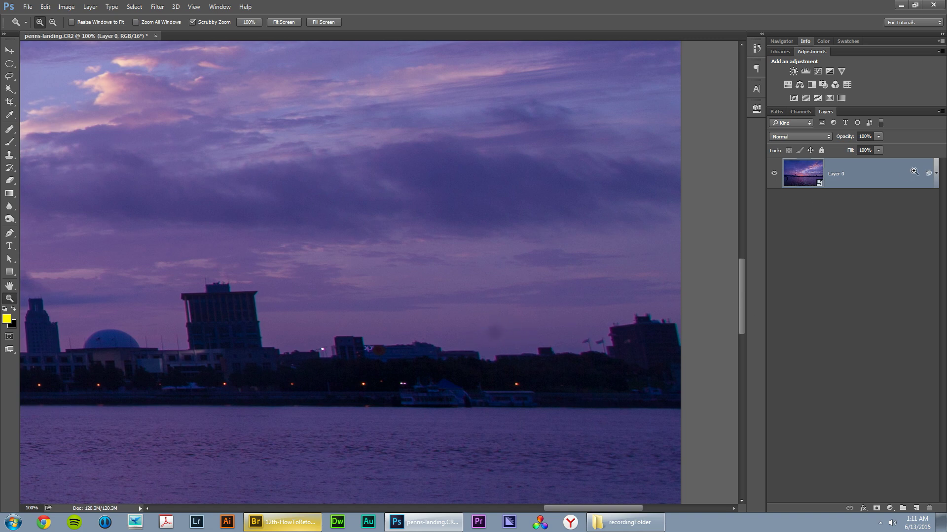
# Step: Create a new empty layer named 'BLemishes' via Layer > New > Layer
pyautogui.click(90, 7)
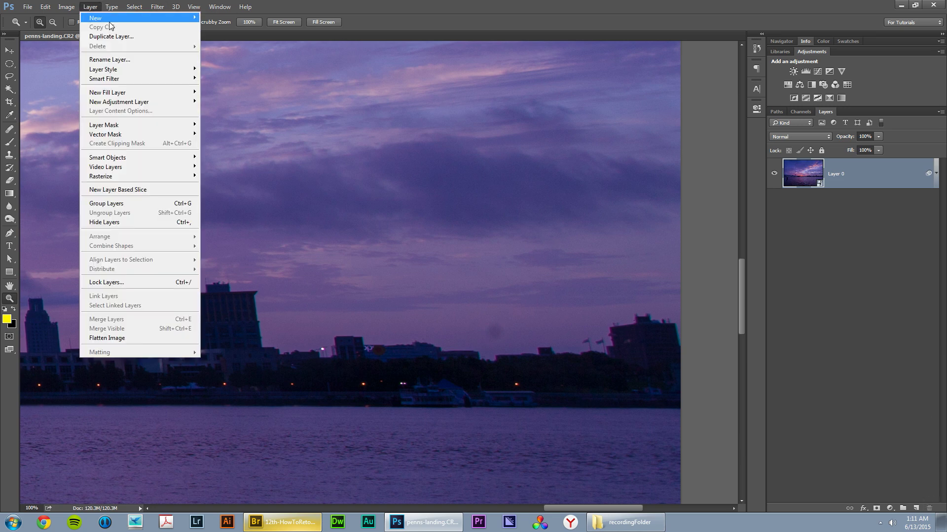
pyautogui.moveTo(98, 15)
pyautogui.click(216, 16)
pyautogui.write('BLemishes')
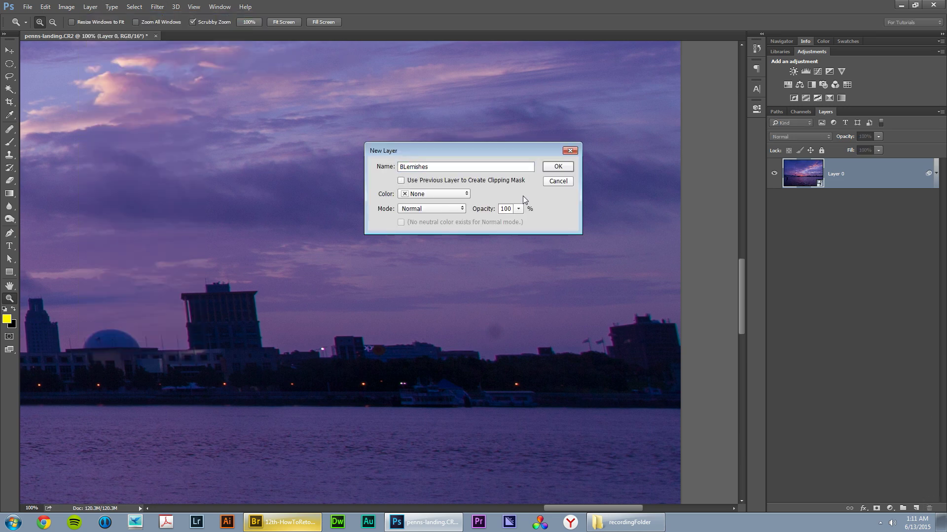
pyautogui.press('Return')
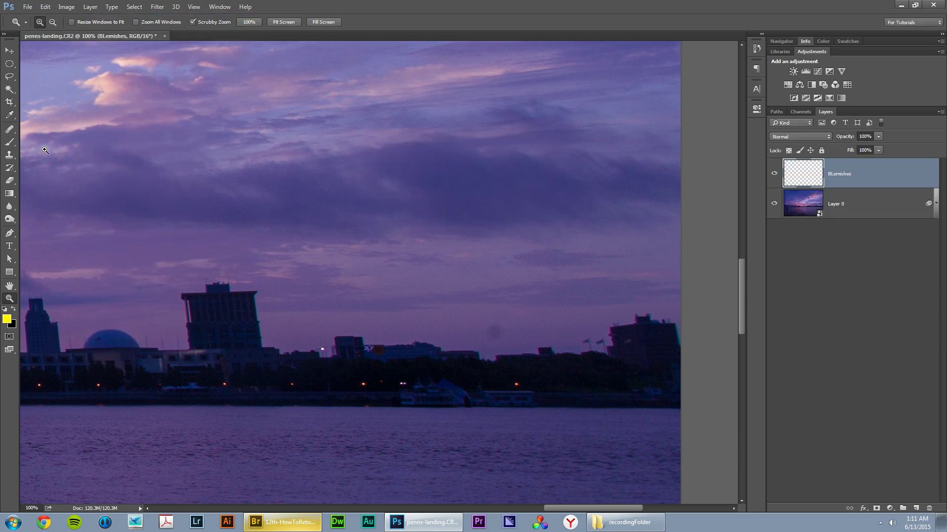
# Step: Select the Healing Brush Tool with Sample set to Current & Below
pyautogui.moveTo(10, 129); pyautogui.dragTo(51, 141)
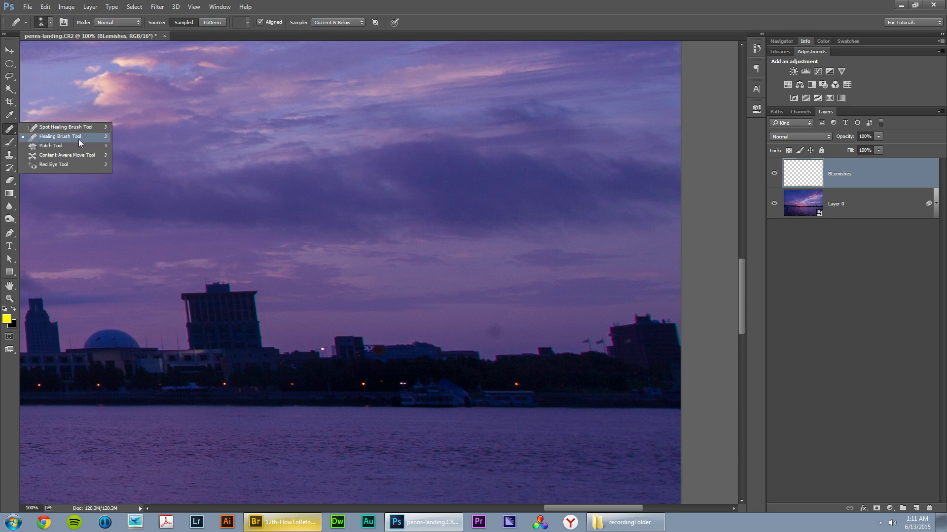
pyautogui.click(67, 137)
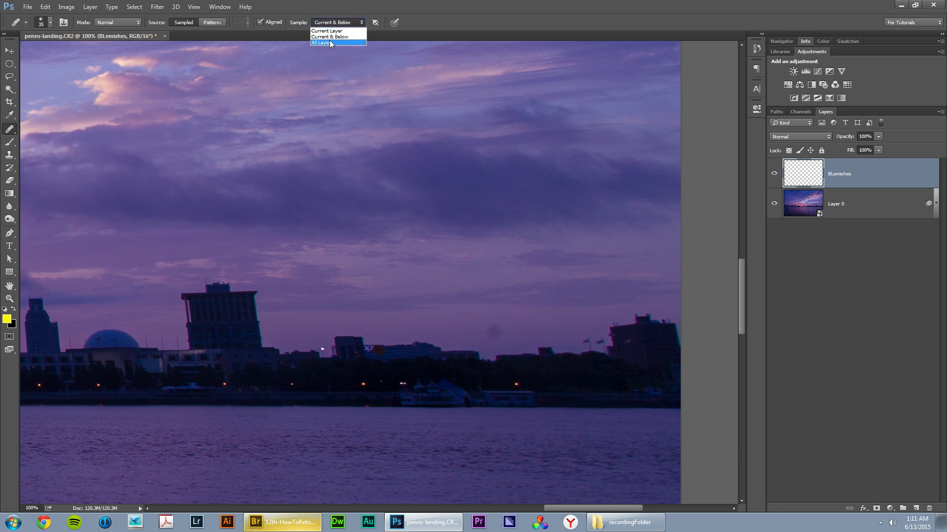
pyautogui.click(332, 38)
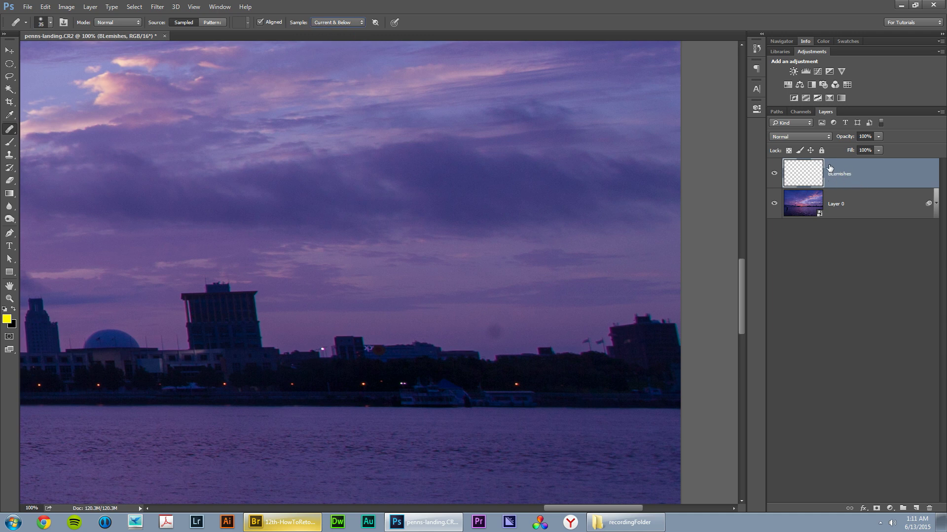
# Step: Toggle BLemishes and the Camera Raw smart filter to compare, then reselect BLemishes
pyautogui.click(773, 173)
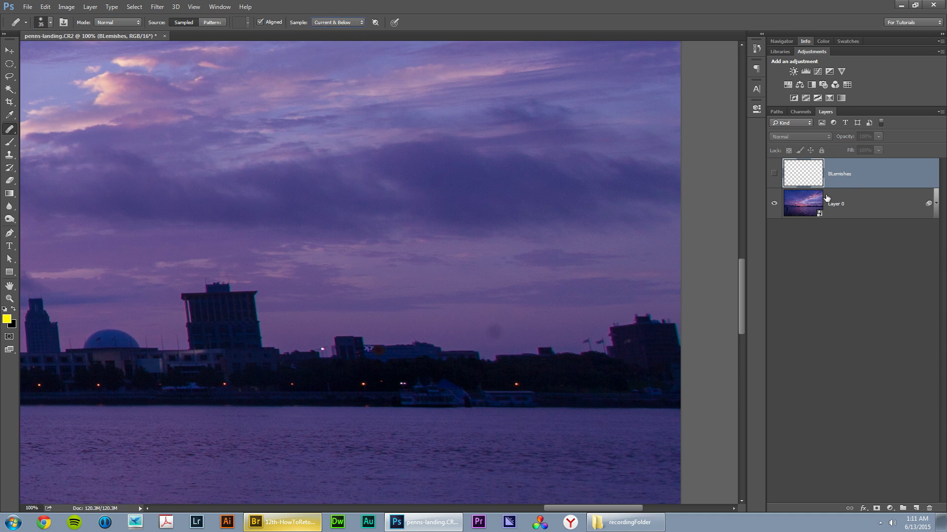
pyautogui.click(822, 207)
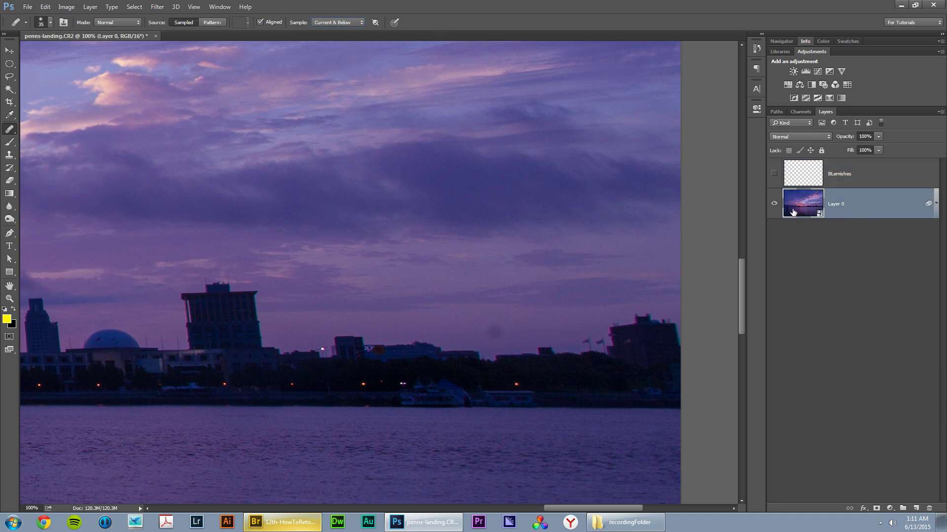
pyautogui.click(936, 205)
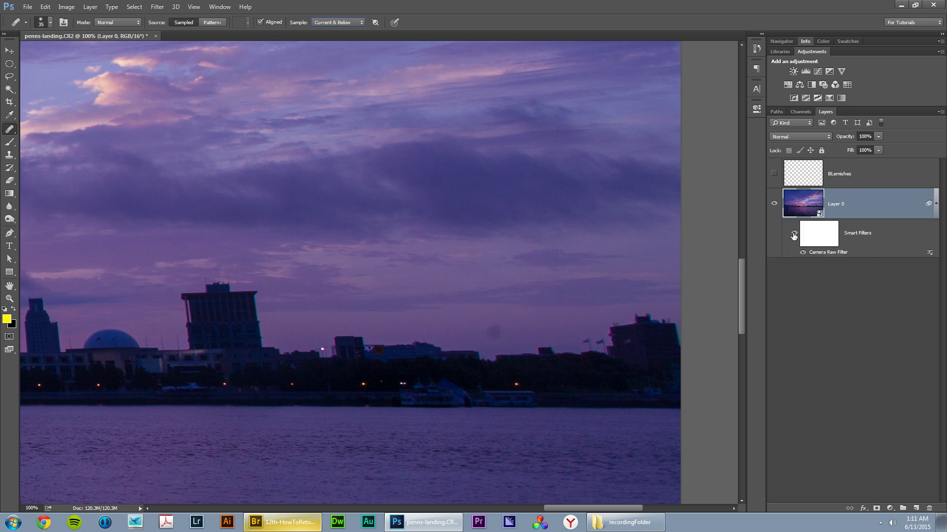
pyautogui.click(795, 234)
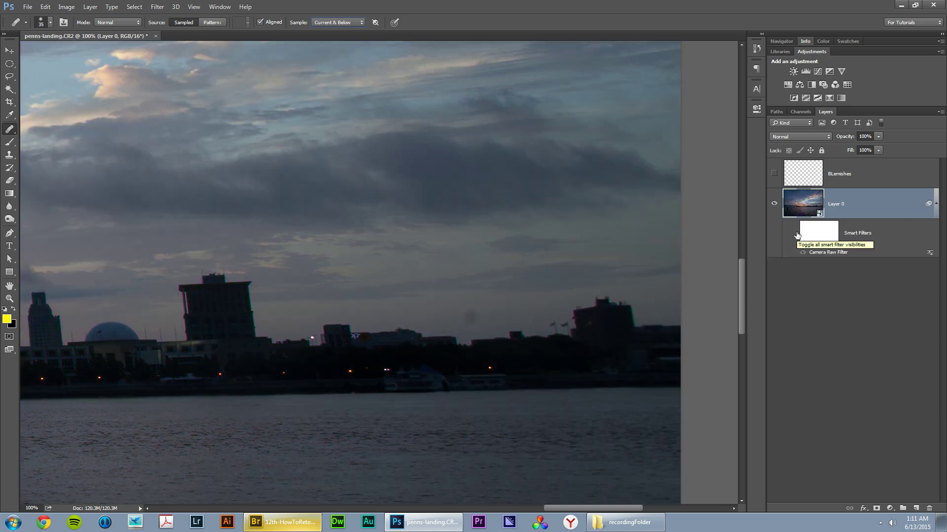
pyautogui.click(795, 233)
pyautogui.click(774, 173)
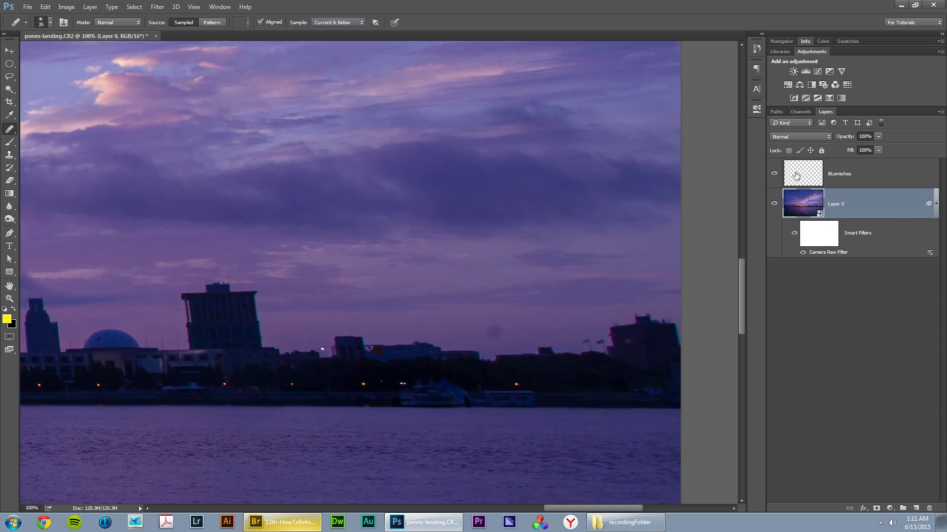
pyautogui.click(848, 173)
pyautogui.click(937, 205)
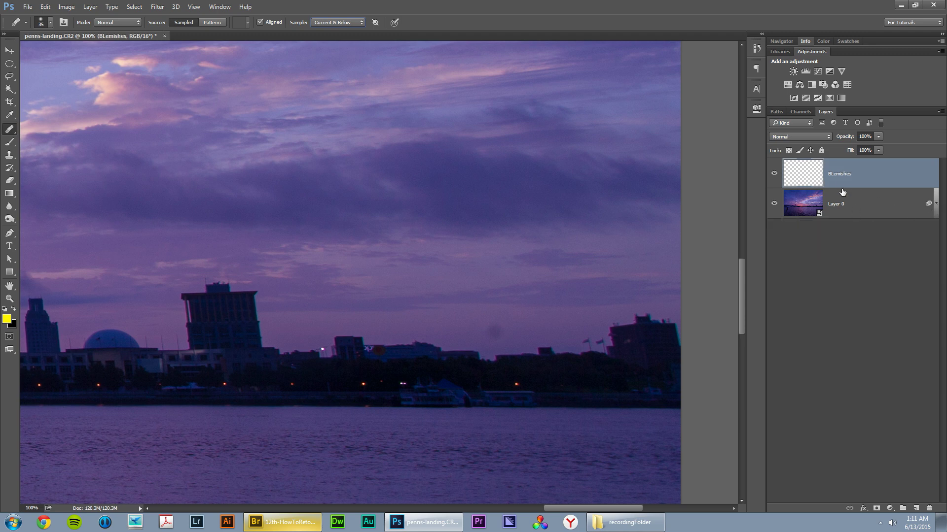
# Step: Heal the dark spot above the skyline, then pan and zoom out searching the sky for more blemishes
pyautogui.keyDown('alt'); pyautogui.click(536, 322); pyautogui.keyUp('alt')
pyautogui.moveTo(489, 324); pyautogui.dragTo(504, 333)
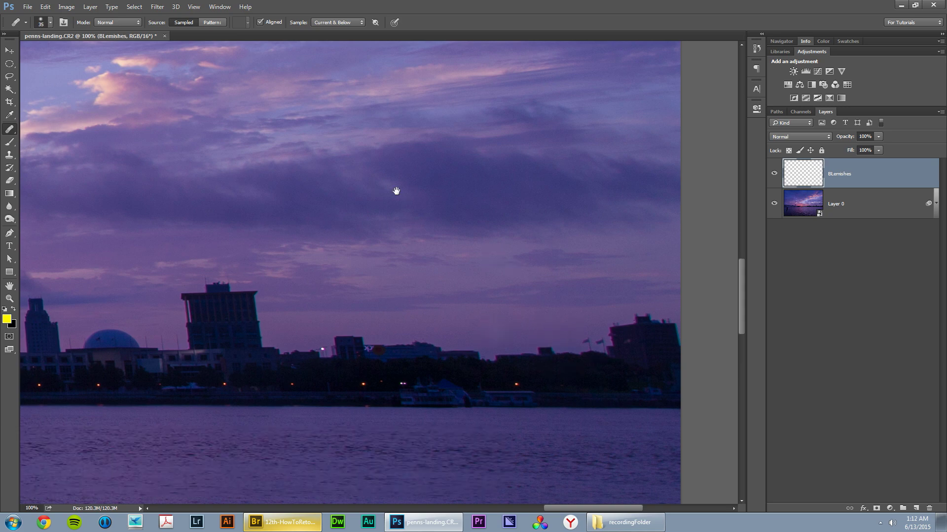
pyautogui.moveTo(295, 181)
pyautogui.mouseDown()
pyautogui.moveTo(223, 226)
pyautogui.moveTo(283, 211)
pyautogui.moveTo(511, 270)
pyautogui.mouseUp()
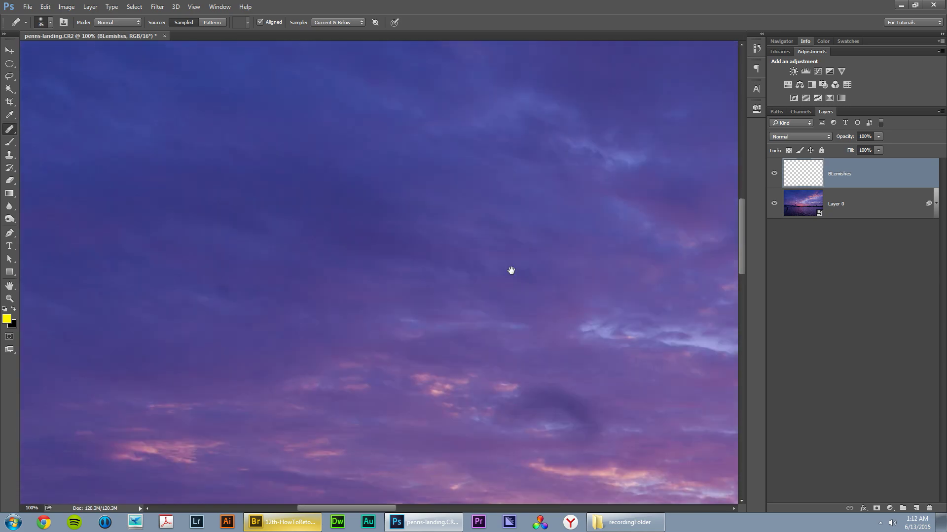
pyautogui.moveTo(330, 230); pyautogui.dragTo(455, 383)
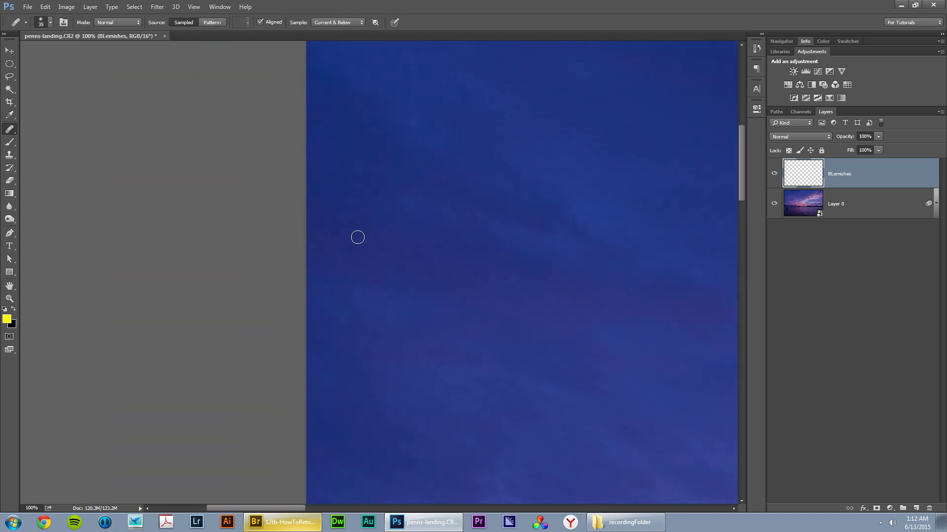
pyautogui.hscroll(3, 408, 247)
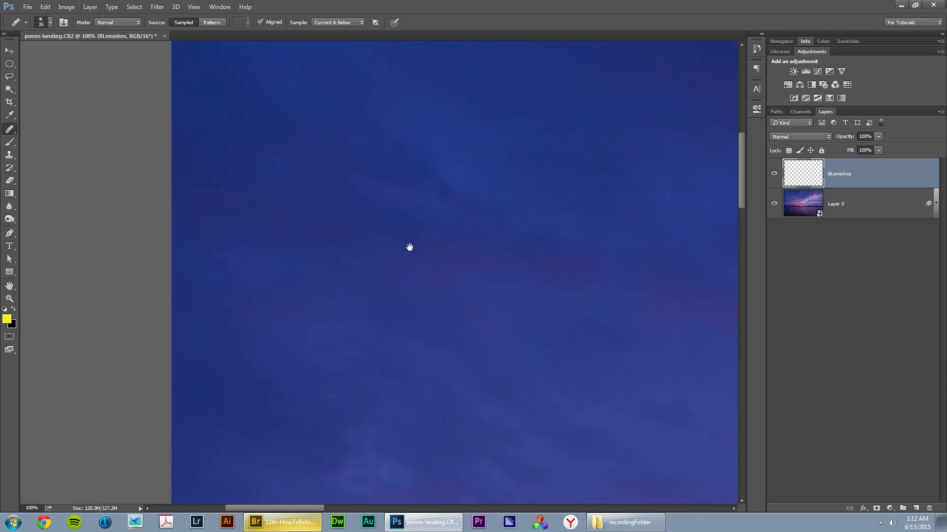
pyautogui.hotkey('ctrl', '-')
pyautogui.scroll(-5, 410, 252)
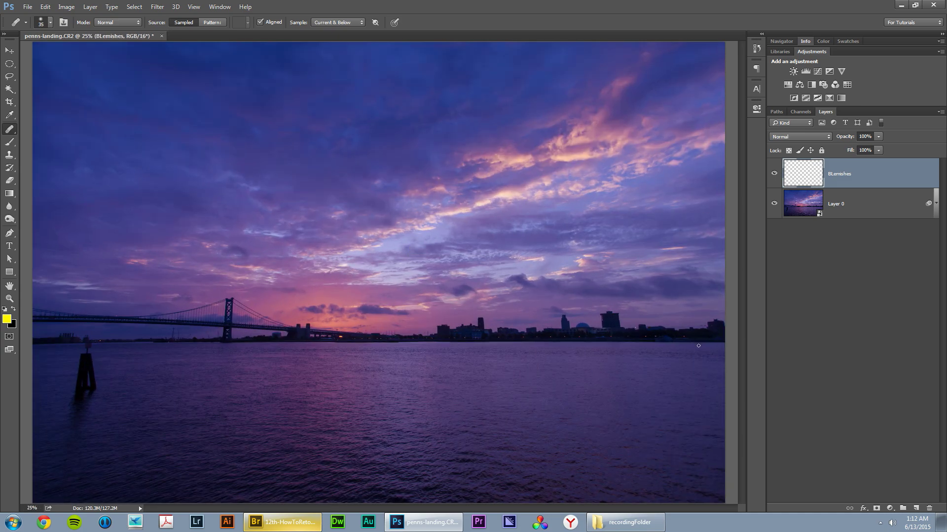
pyautogui.scroll(-1, 698, 346)
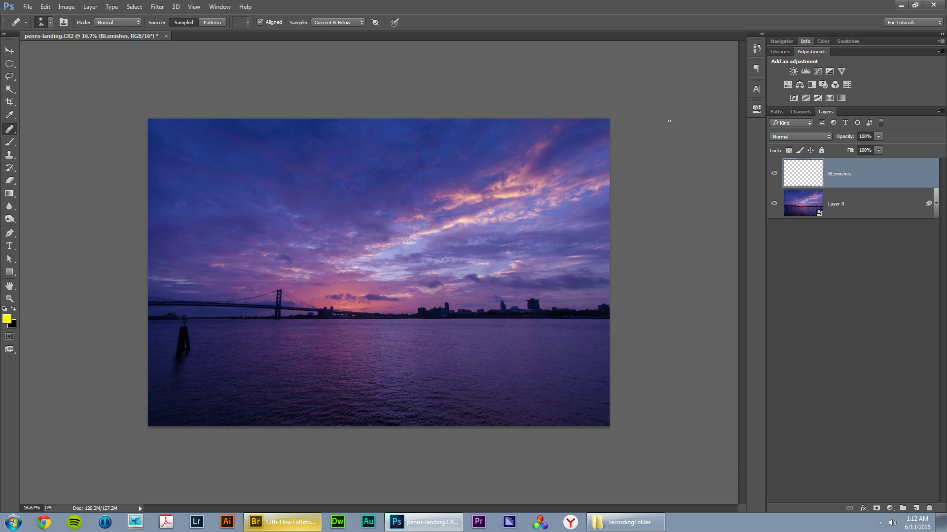
pyautogui.click(91, 7)
# Step: Add a Gradient Map adjustment layer named Gradient Map 1
pyautogui.moveTo(133, 101)
pyautogui.click(227, 241)
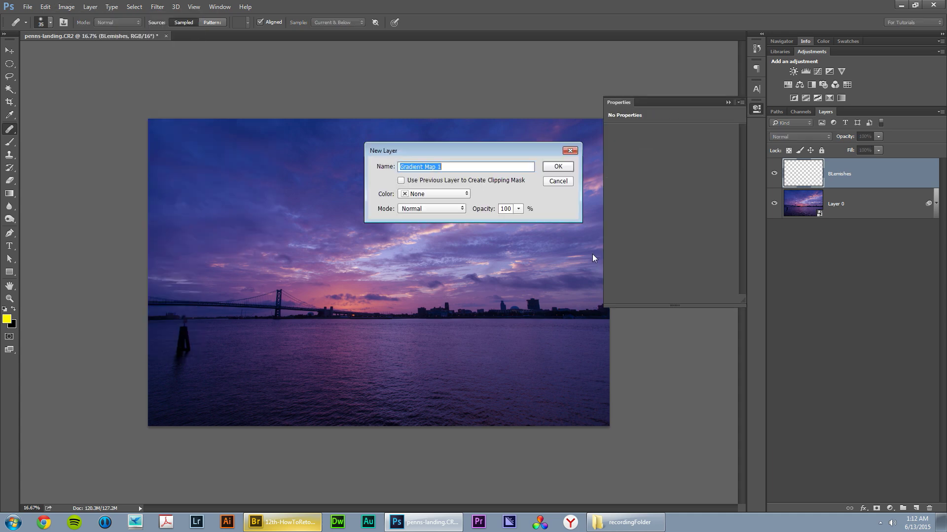
pyautogui.click(558, 167)
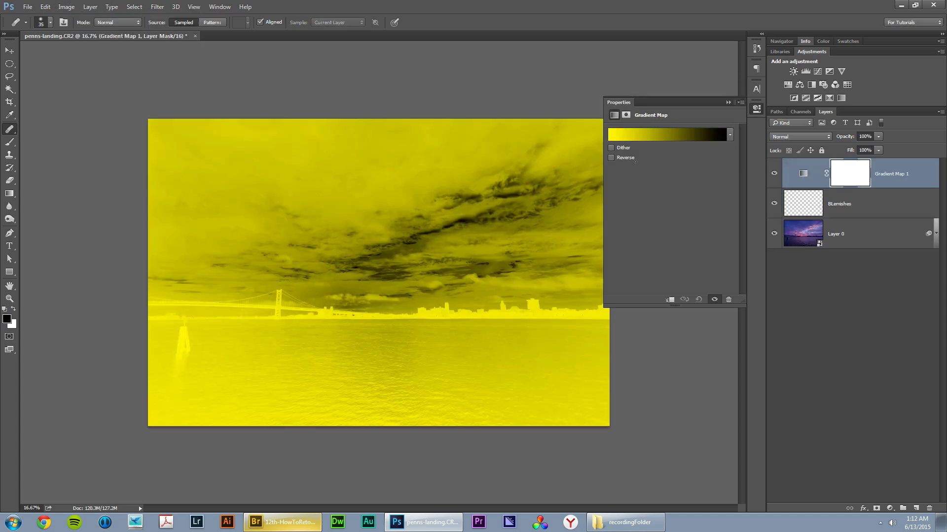
# Step: Apply Black, White, try the white stop at 71% and back to 100%, then pick Red, Green
pyautogui.click(659, 131)
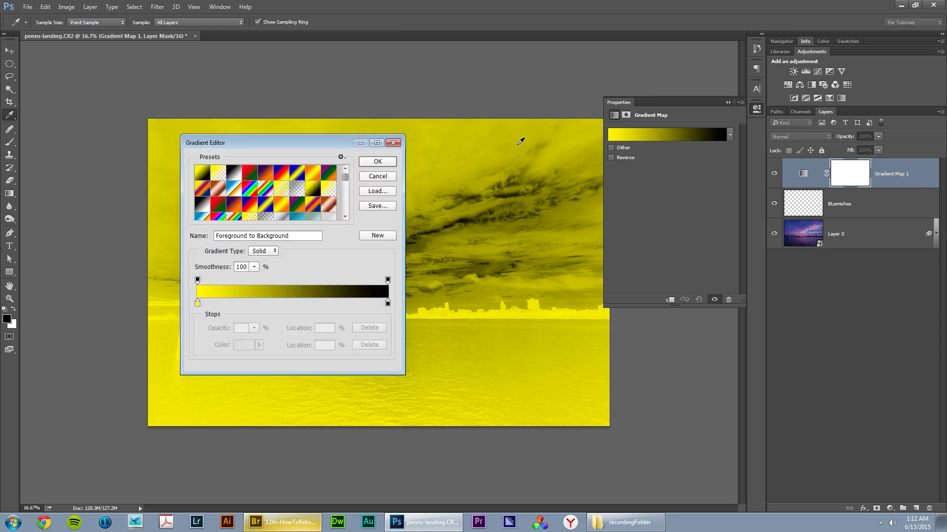
pyautogui.click(233, 170)
pyautogui.moveTo(263, 143); pyautogui.dragTo(171, 87)
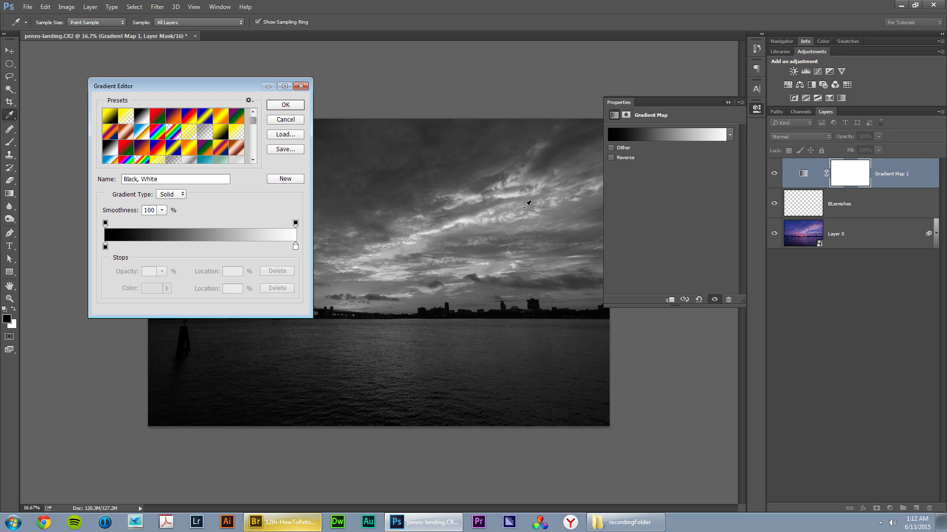
pyautogui.moveTo(295, 249); pyautogui.dragTo(241, 247)
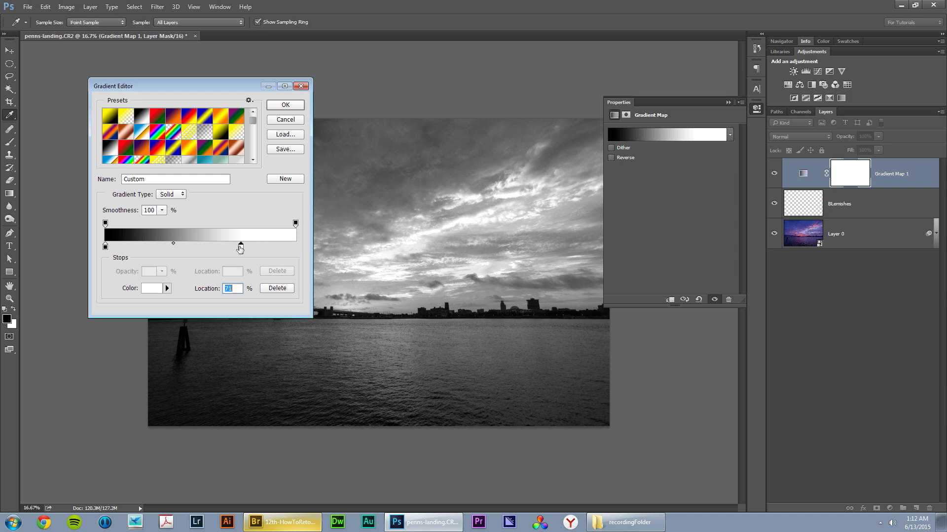
pyautogui.moveTo(242, 249); pyautogui.dragTo(313, 247)
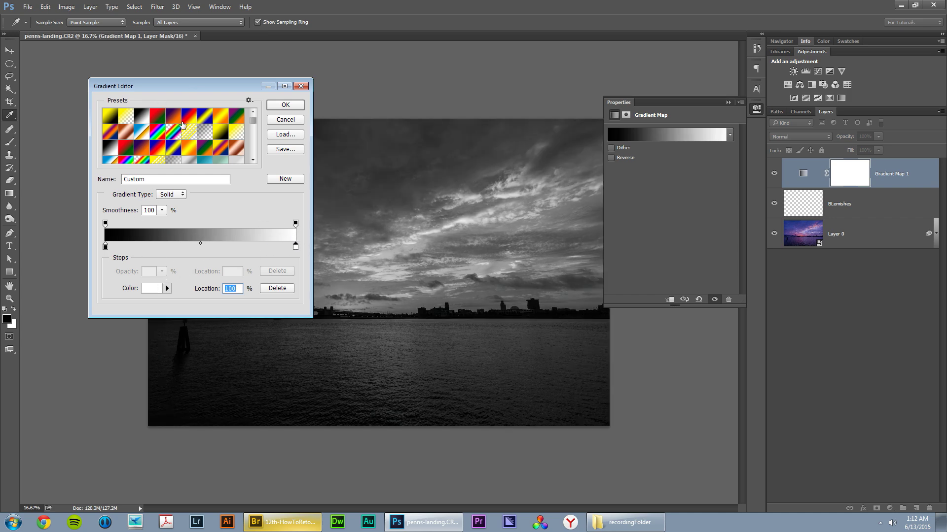
pyautogui.click(156, 120)
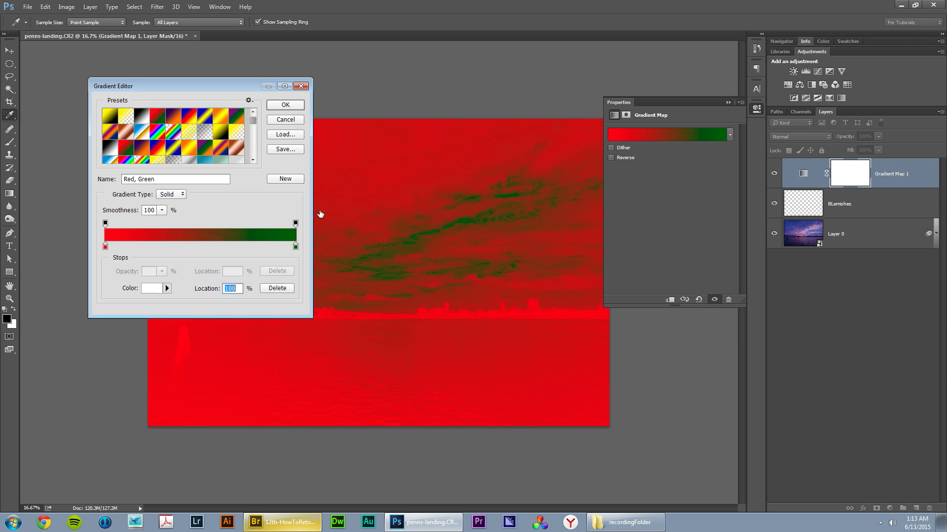
# Step: Set the gradient's left stop to dark purple hex 4c2f47
pyautogui.moveTo(246, 90); pyautogui.dragTo(306, 150)
pyautogui.moveTo(244, 171); pyautogui.dragTo(265, 146)
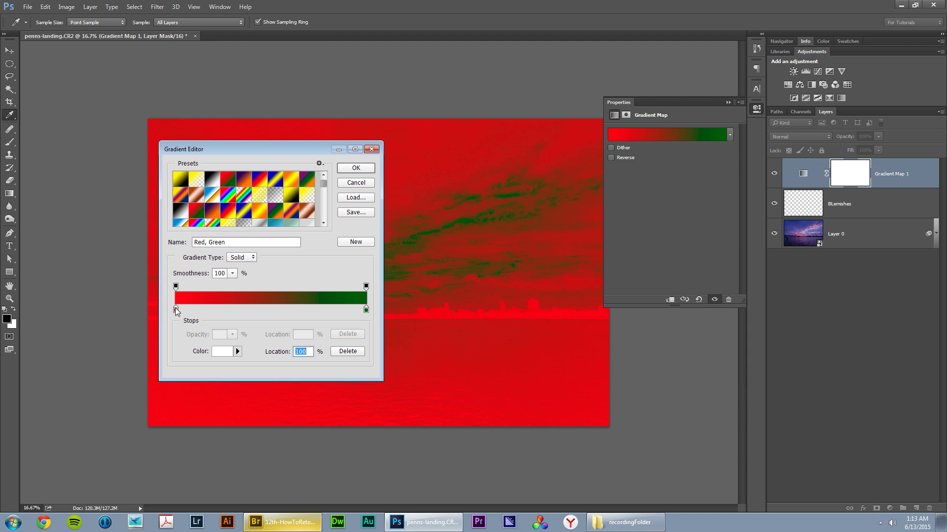
pyautogui.doubleClick(176, 309)
pyautogui.moveTo(375, 164); pyautogui.dragTo(211, 79)
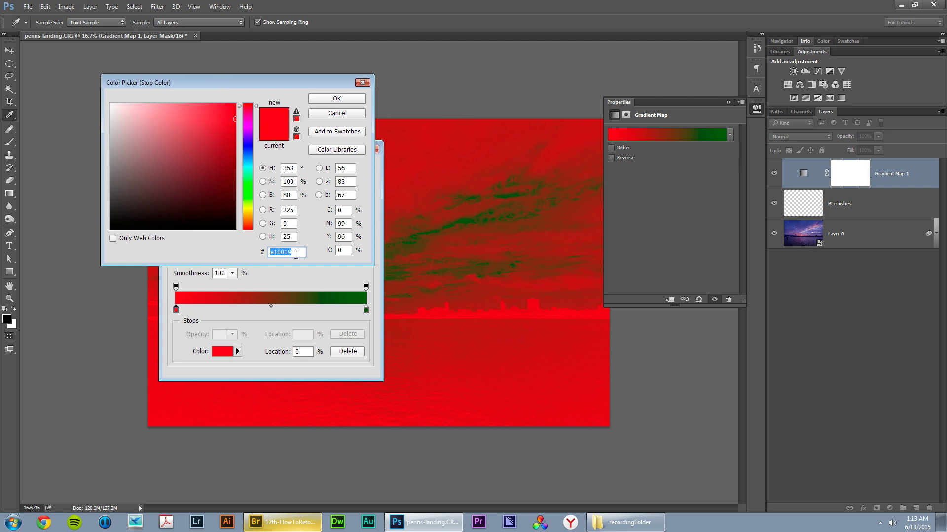
pyautogui.write('4c2f')
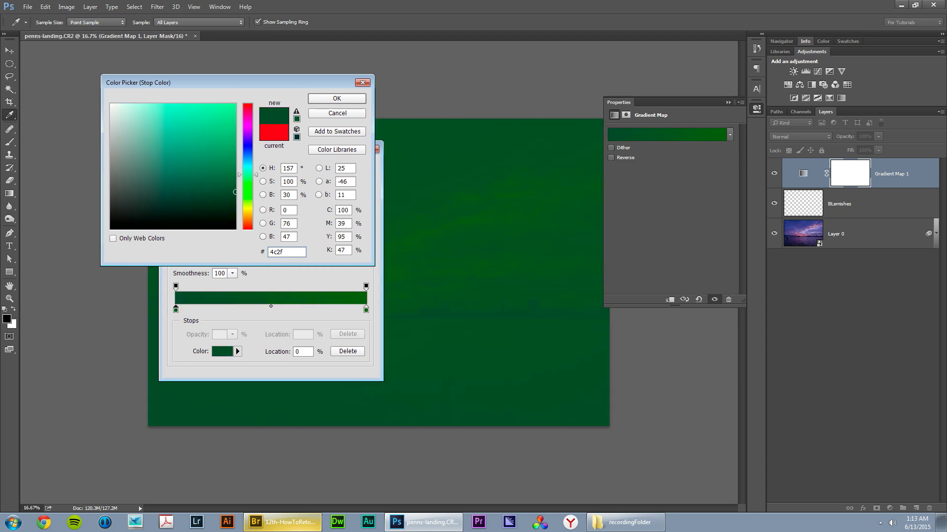
pyautogui.write('47')
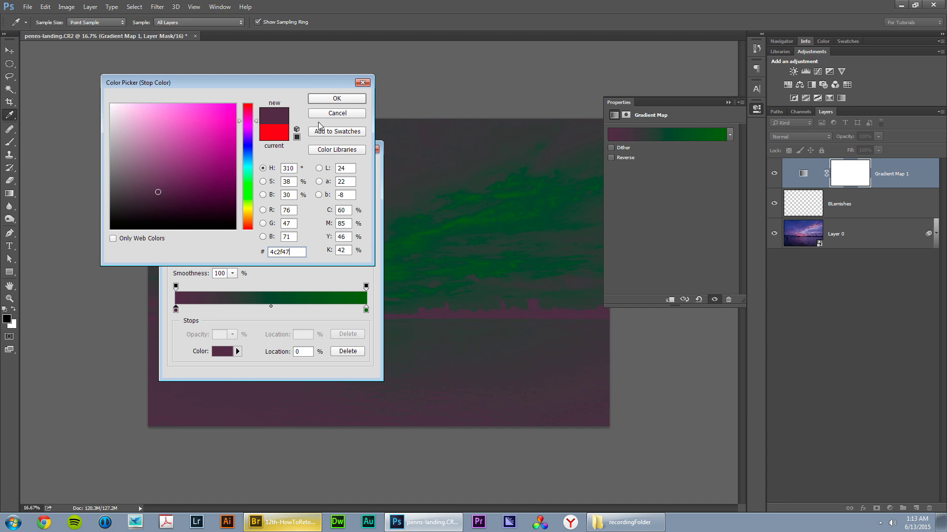
pyautogui.click(336, 99)
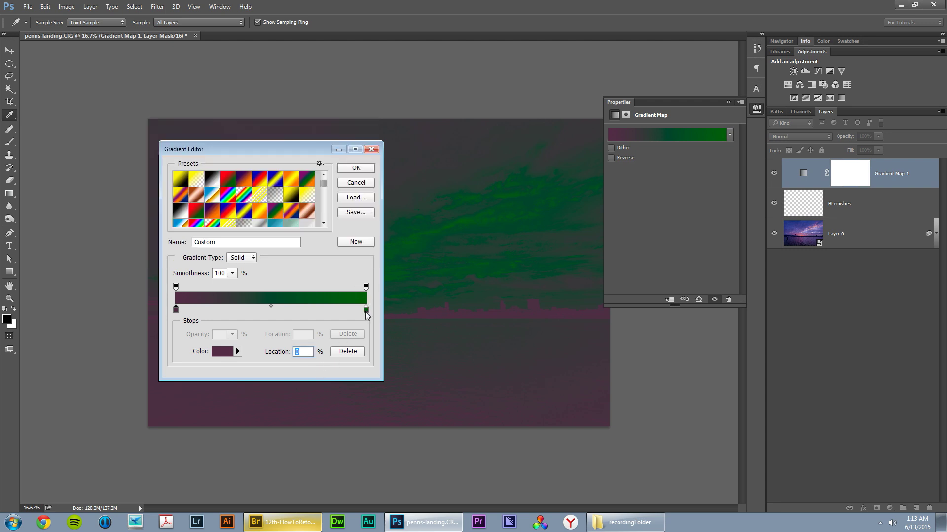
# Step: Set the right stop to cream hex f8f3cd and accept the finished gradient map
pyautogui.doubleClick(366, 310)
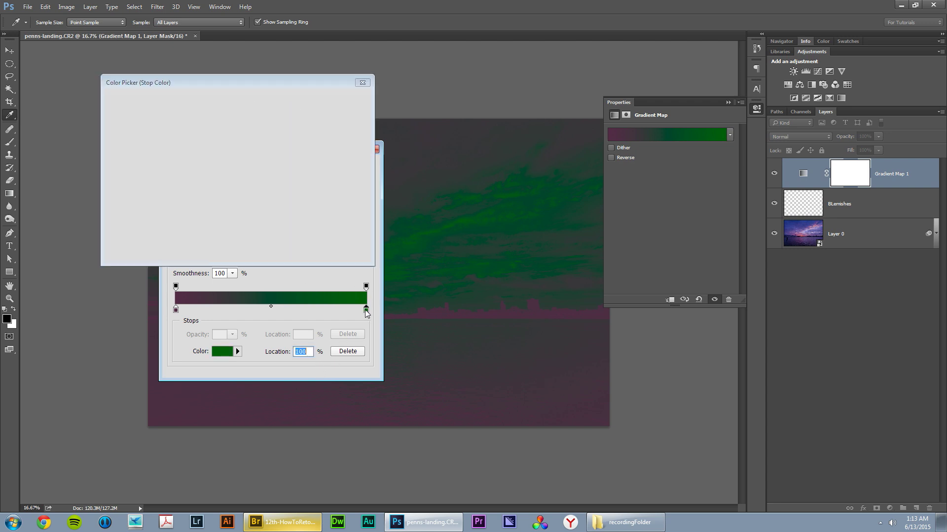
pyautogui.moveTo(265, 86); pyautogui.dragTo(281, 95)
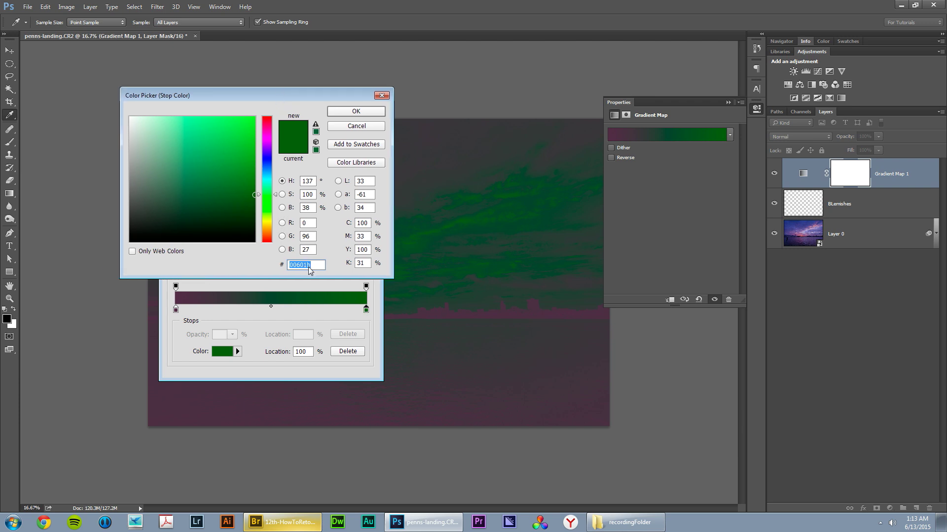
pyautogui.write('f8')
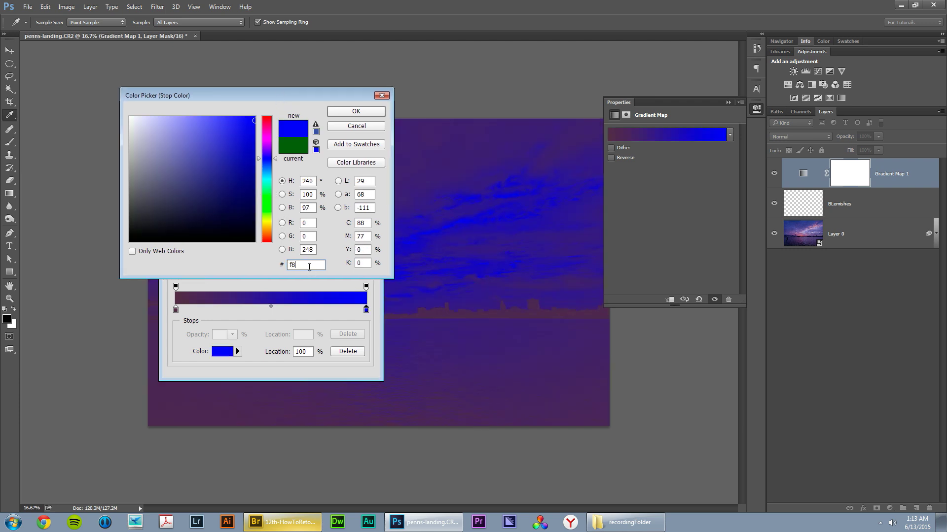
pyautogui.write('f3cd')
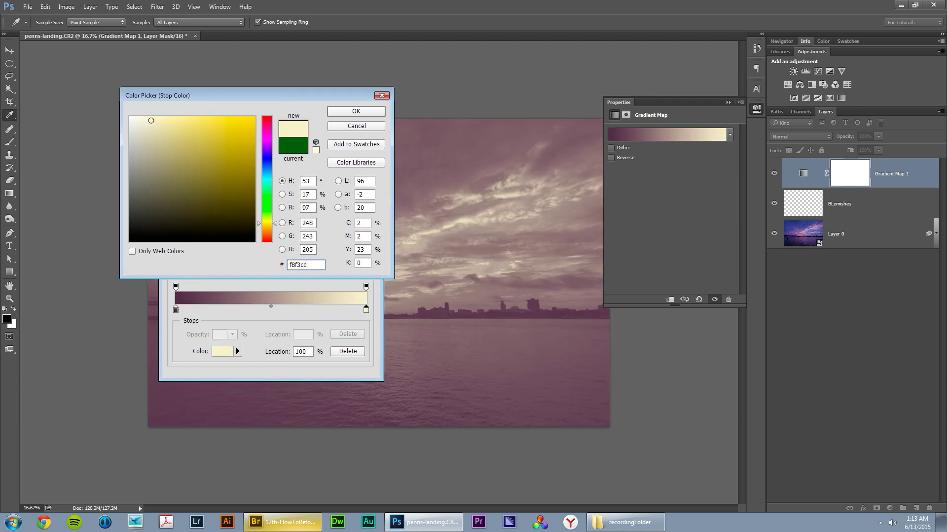
pyautogui.press('Return')
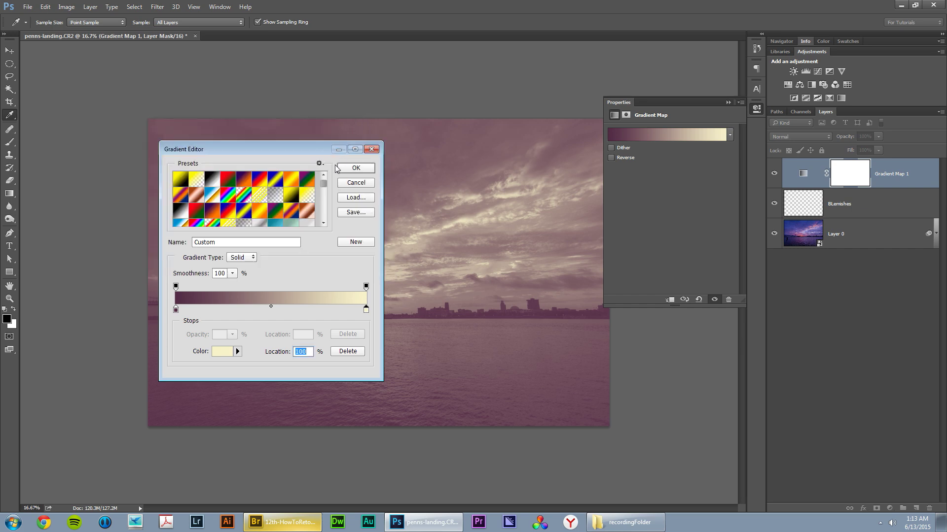
pyautogui.click(353, 169)
pyautogui.press('j')
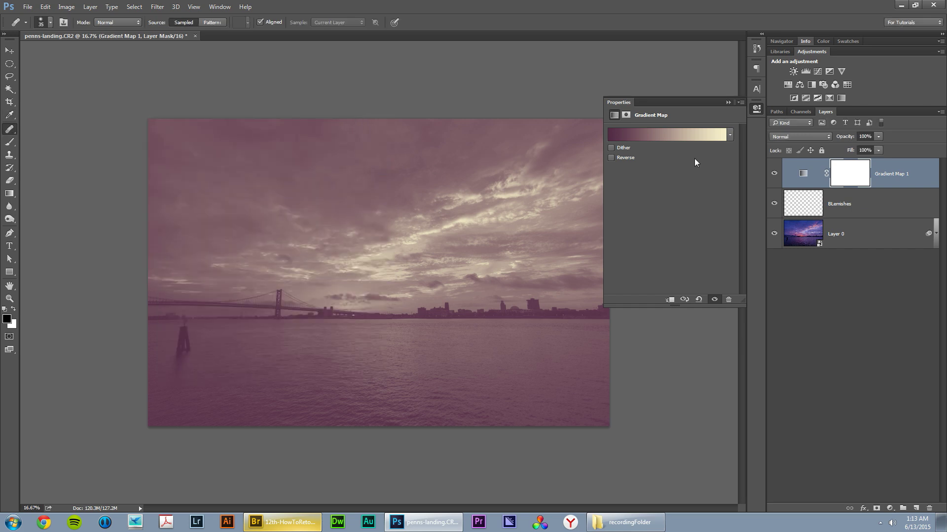
pyautogui.click(757, 108)
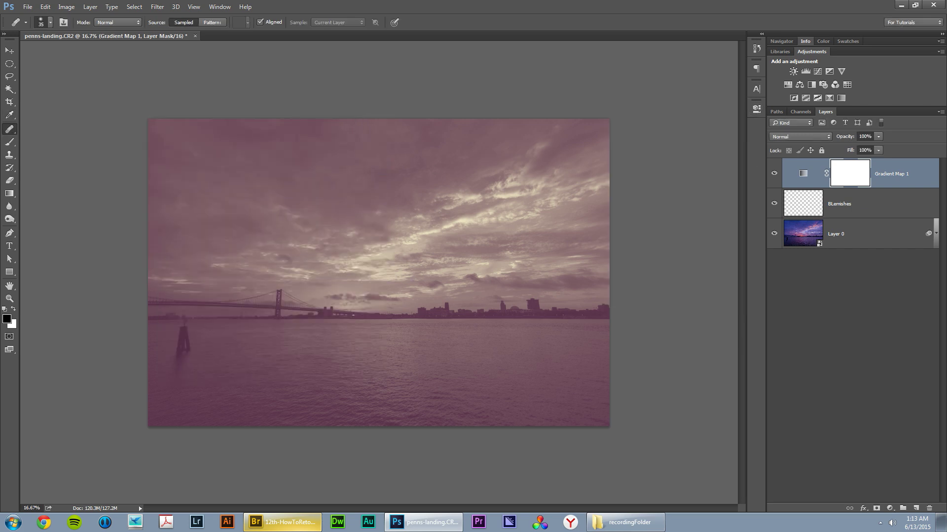
# Step: Set Gradient Map 1's blend mode to Soft Light
pyautogui.press('v')
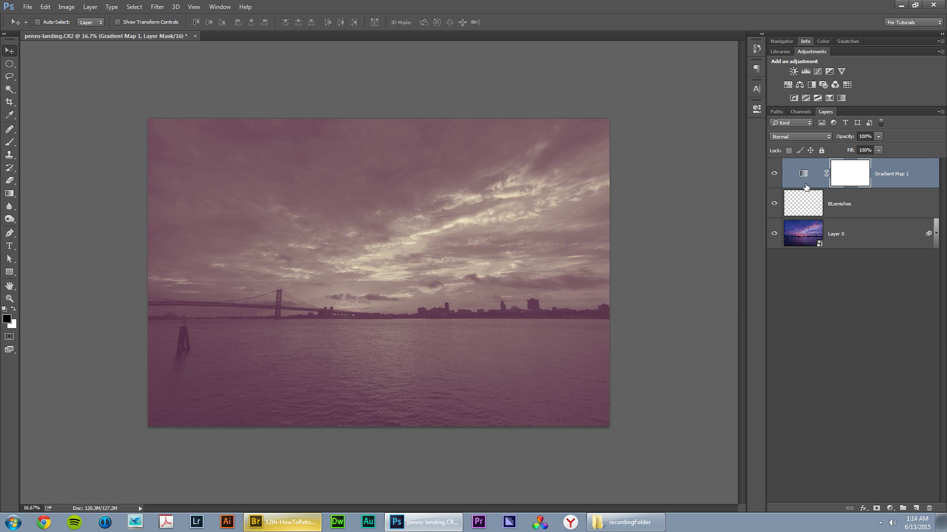
pyautogui.click(800, 138)
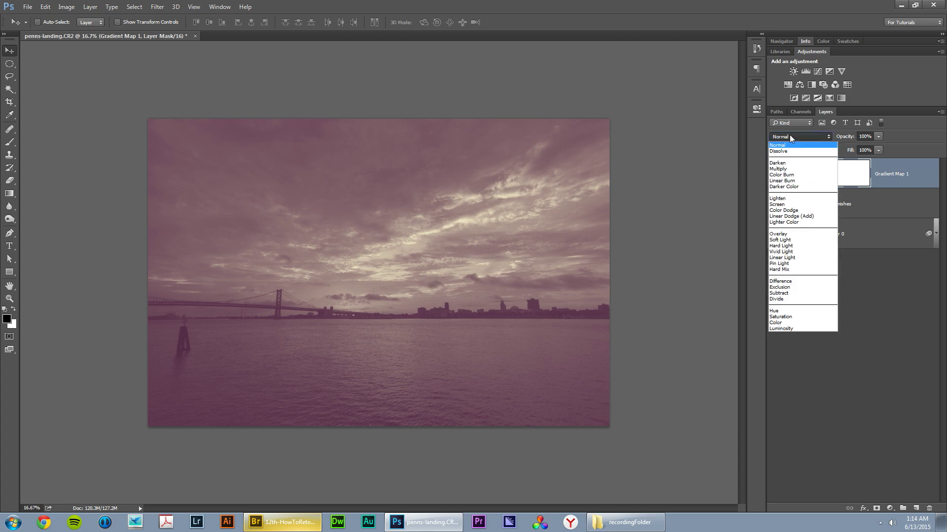
pyautogui.click(788, 240)
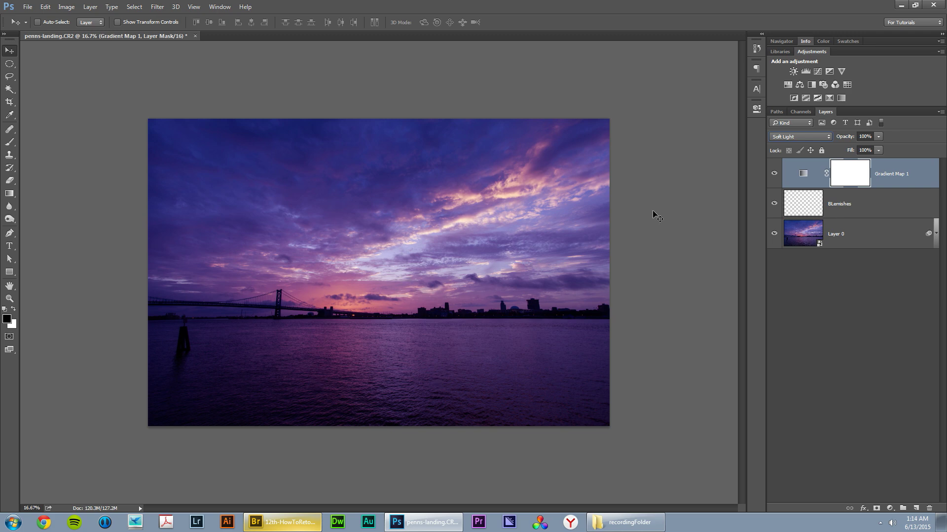
# Step: Toggle Gradient Map 1's visibility to compare, then duplicate it and delete the copy
pyautogui.click(774, 175)
pyautogui.click(774, 175)
pyautogui.hotkey('ctrl', 'j')
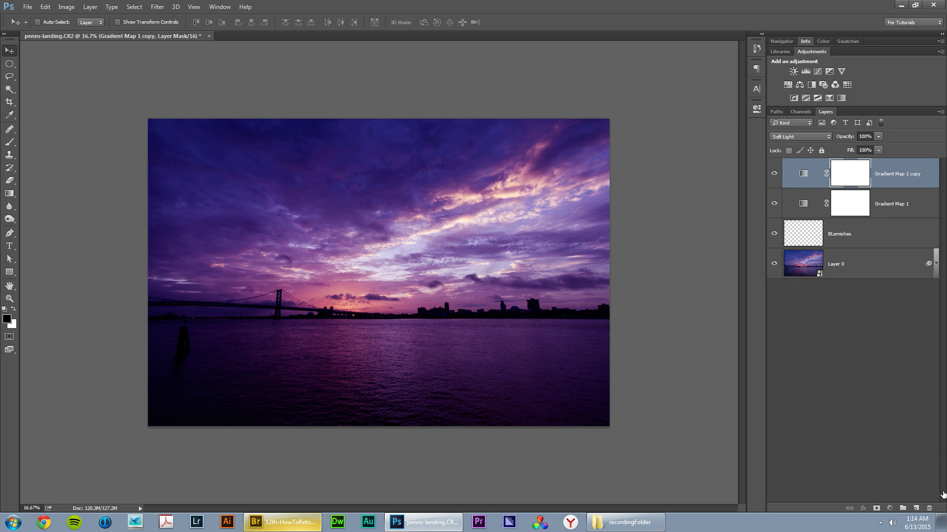
pyautogui.click(930, 508)
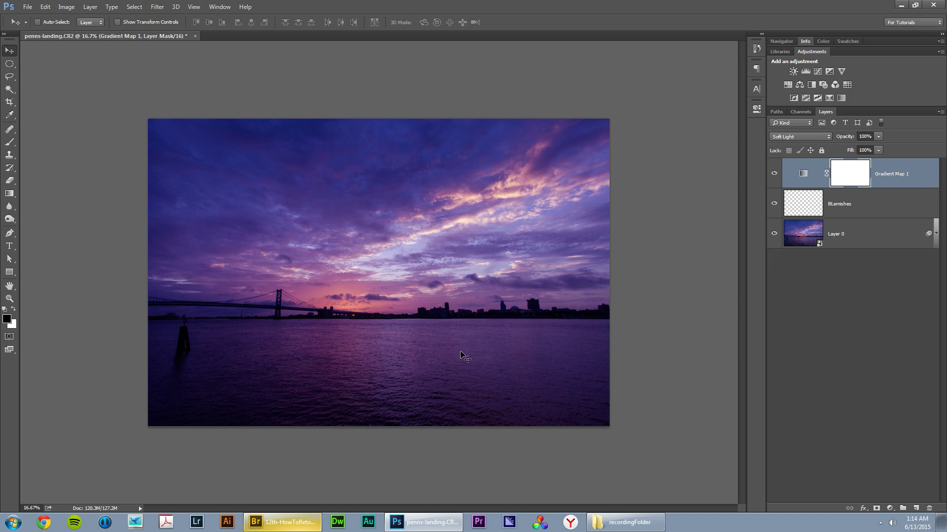
# Step: Zoom in on the bridge tower, then zoom back out to show the whole photo
pyautogui.press('z')
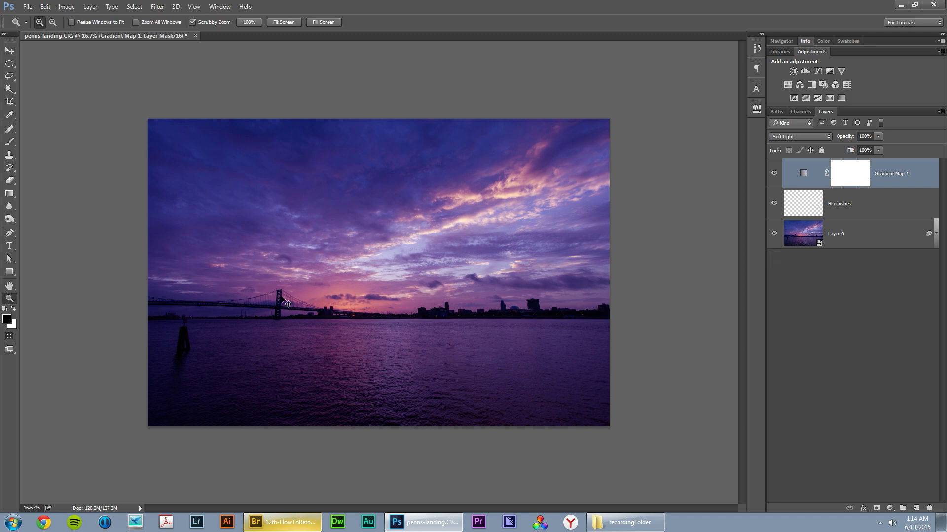
pyautogui.moveTo(273, 292); pyautogui.dragTo(307, 332)
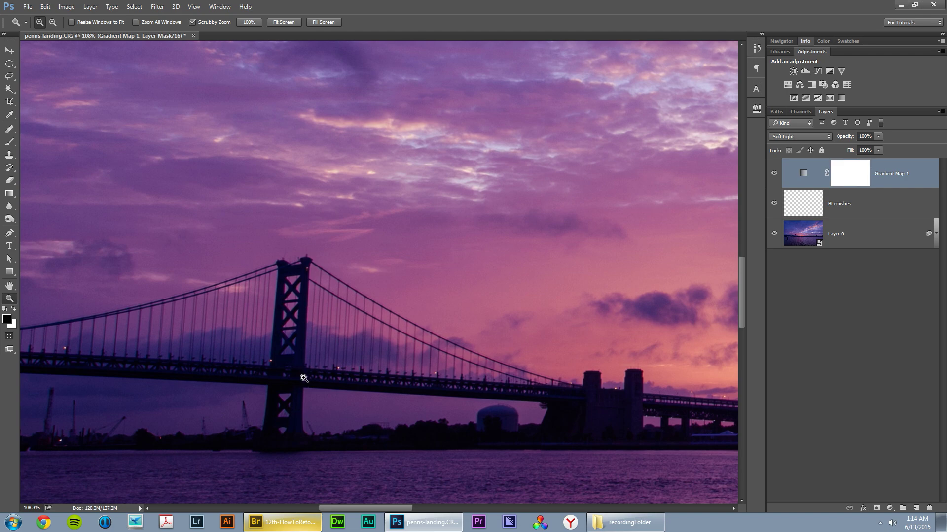
pyautogui.keyDown('alt'); pyautogui.click(374, 338); pyautogui.keyUp('alt')
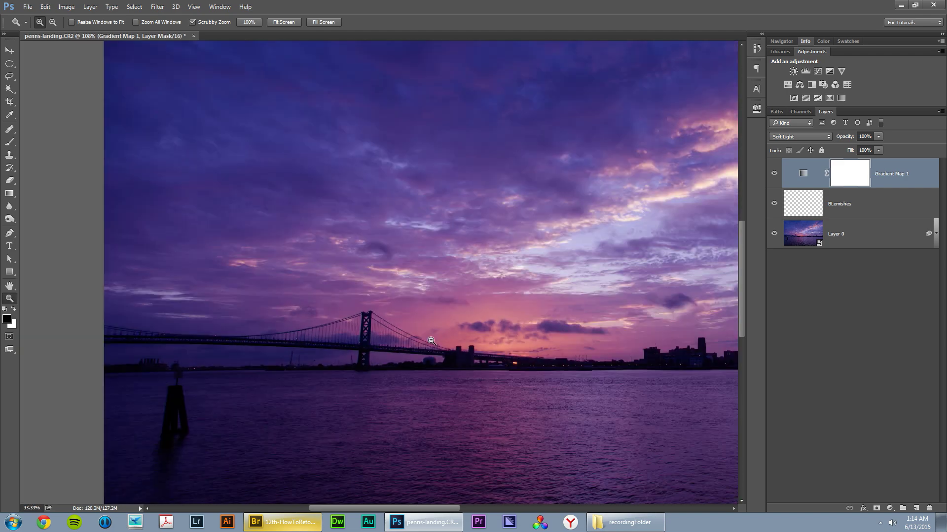
pyautogui.keyDown('alt'); pyautogui.click(464, 335); pyautogui.keyUp('alt')
pyautogui.keyDown('alt'); pyautogui.click(495, 323); pyautogui.keyUp('alt')
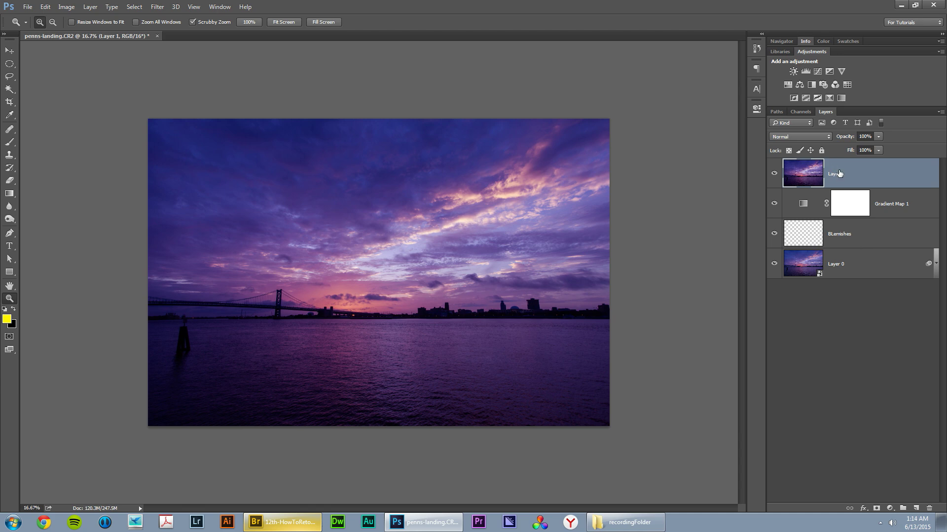
# Step: Desaturate Layer 1 with Image > Adjustments > Desaturate
pyautogui.click(72, 8)
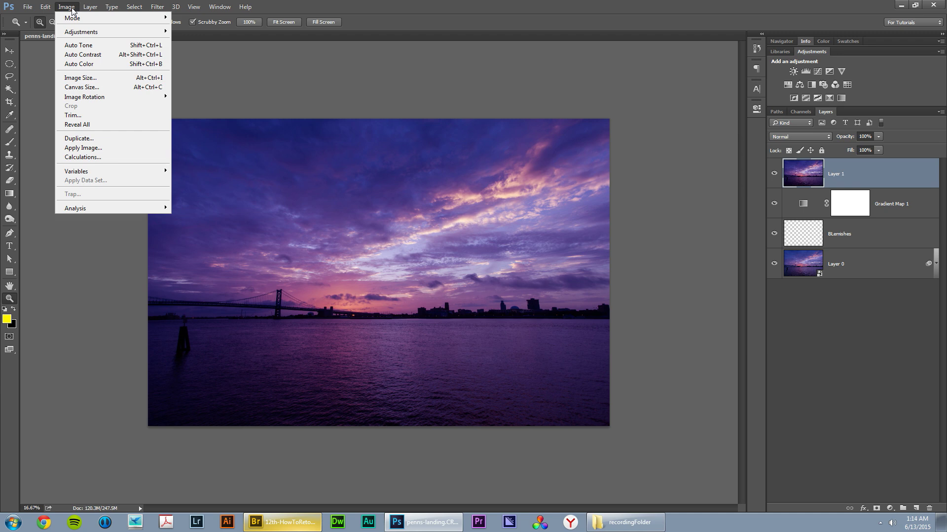
pyautogui.moveTo(84, 32)
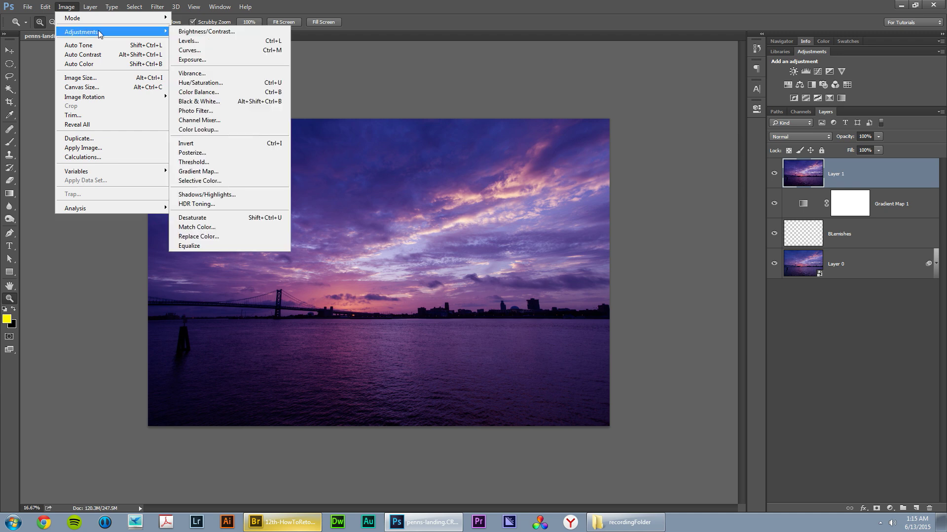
pyautogui.click(206, 217)
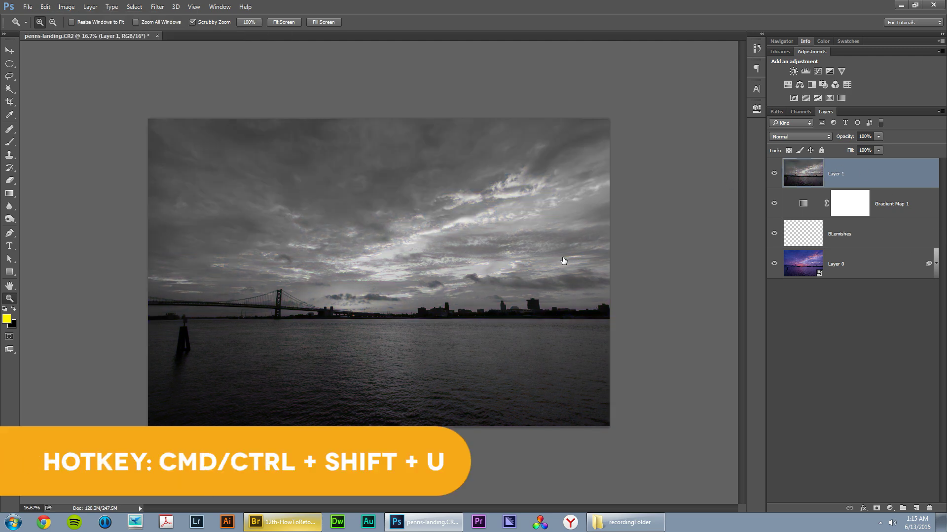
# Step: Apply a 2.0-pixel High Pass filter, checking the preview on the bridge tower and water
pyautogui.click(164, 7)
pyautogui.moveTo(276, 199)
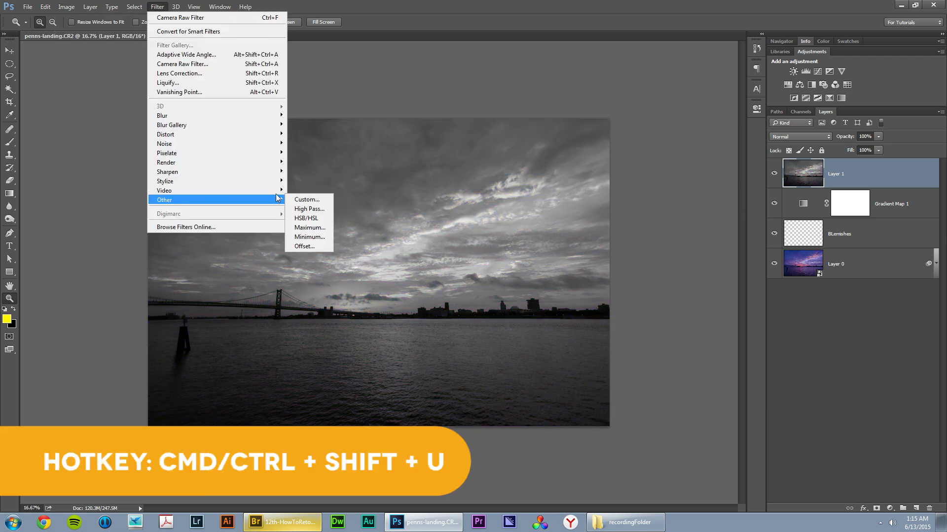
pyautogui.click(309, 208)
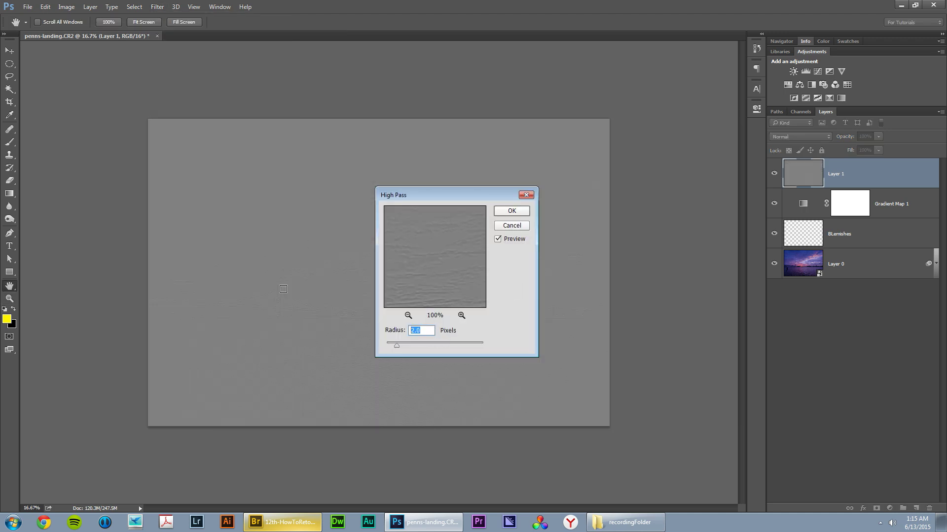
pyautogui.click(279, 293)
pyautogui.moveTo(441, 257); pyautogui.dragTo(431, 250)
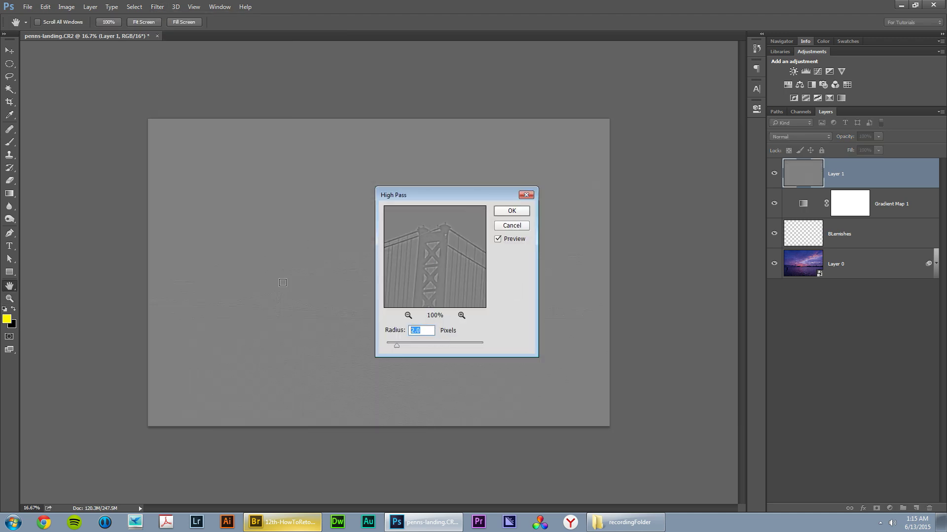
pyautogui.click(190, 284)
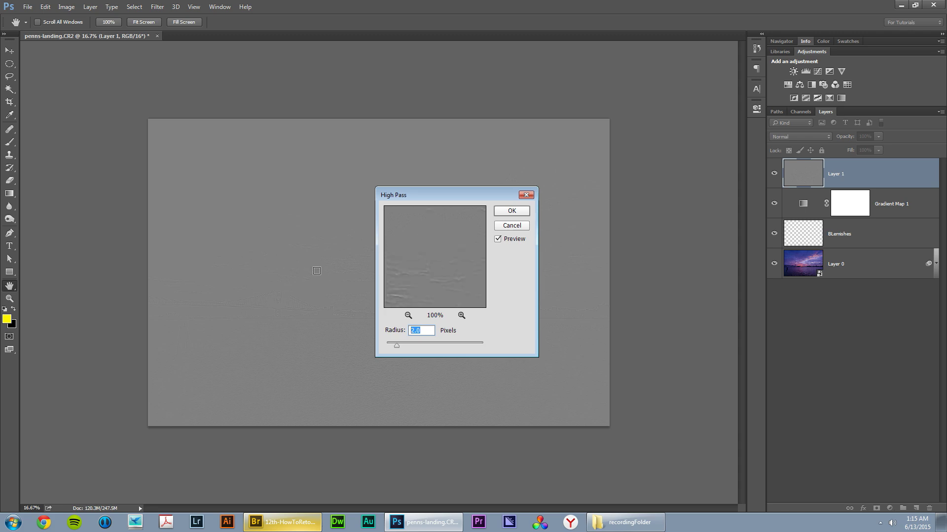
pyautogui.click(357, 266)
pyautogui.click(277, 295)
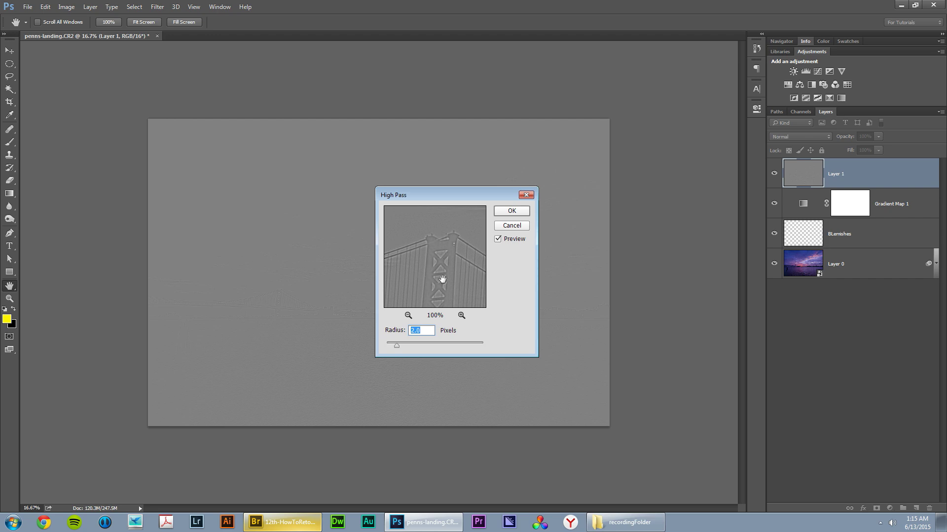
pyautogui.click(510, 212)
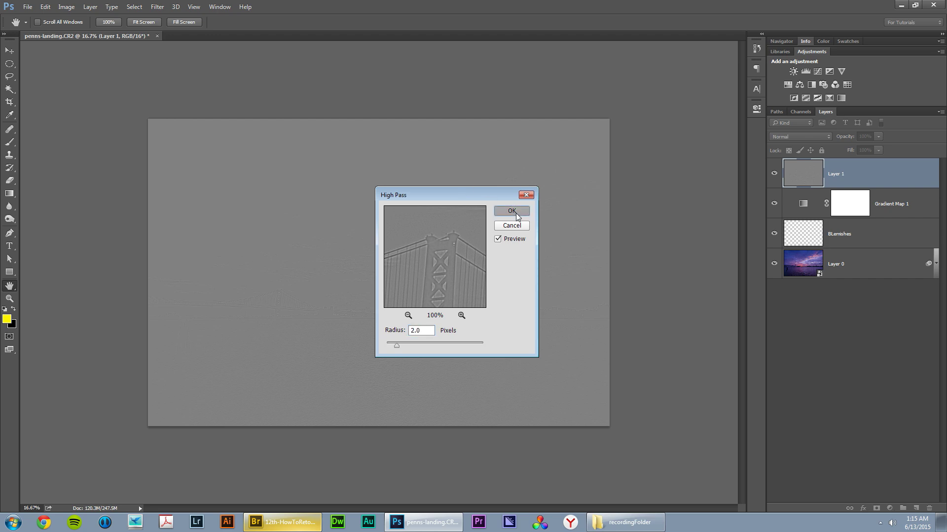
# Step: Blend Layer 1 in Soft Light and toggle it on and off while zoomed on the bridge tower
pyautogui.click(801, 137)
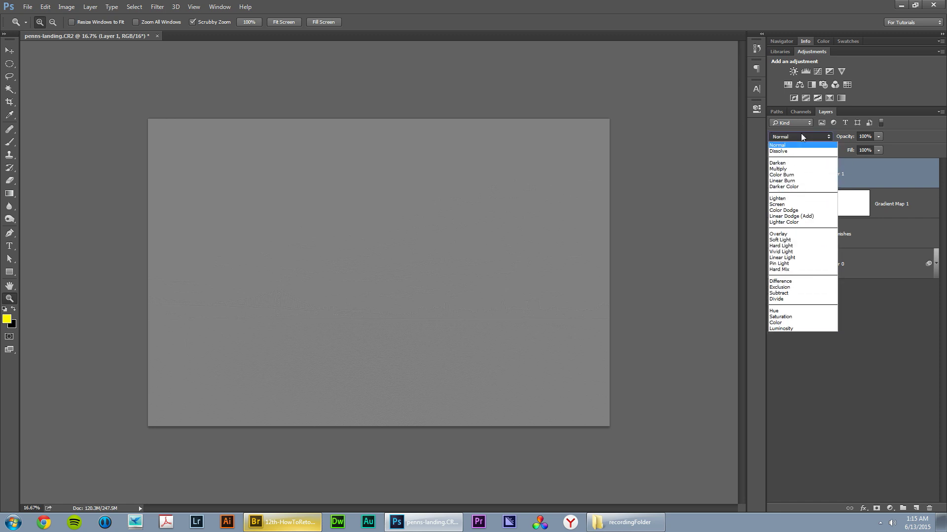
pyautogui.click(784, 240)
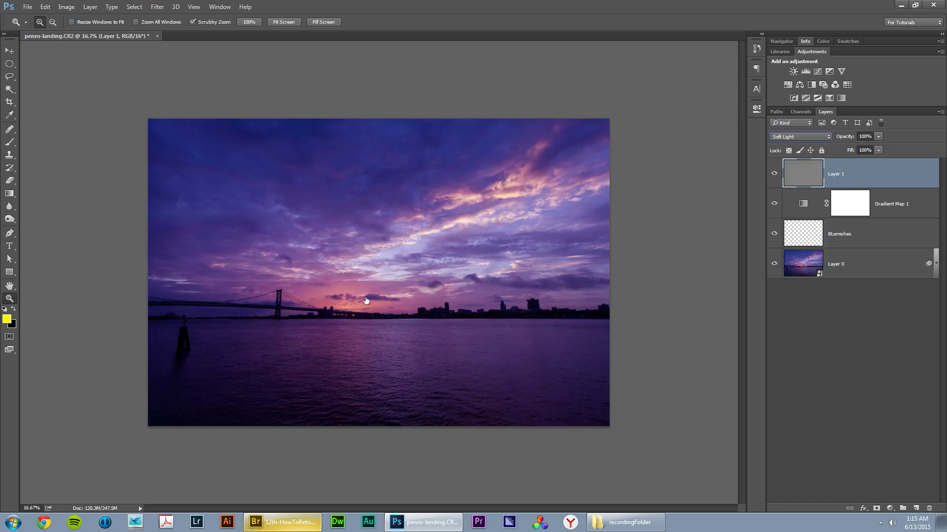
pyautogui.press('ctrl')
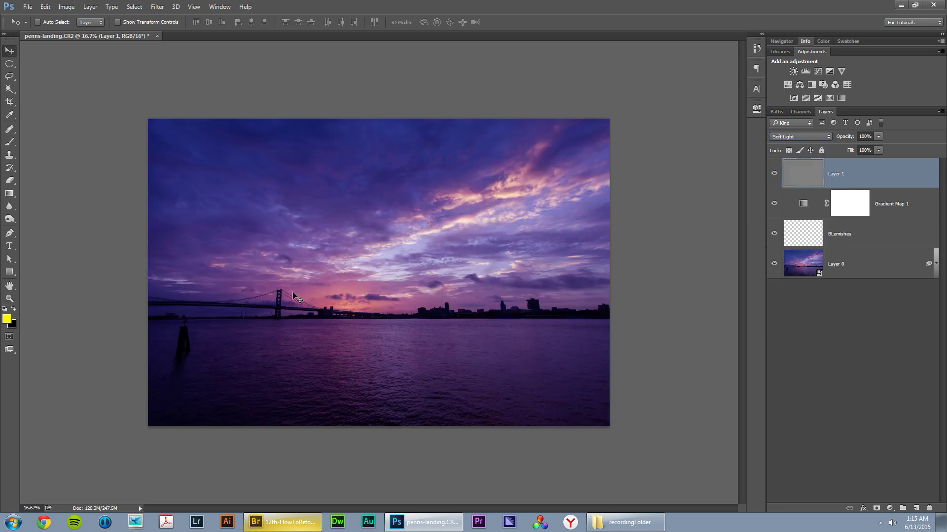
pyautogui.moveTo(283, 298); pyautogui.dragTo(416, 249)
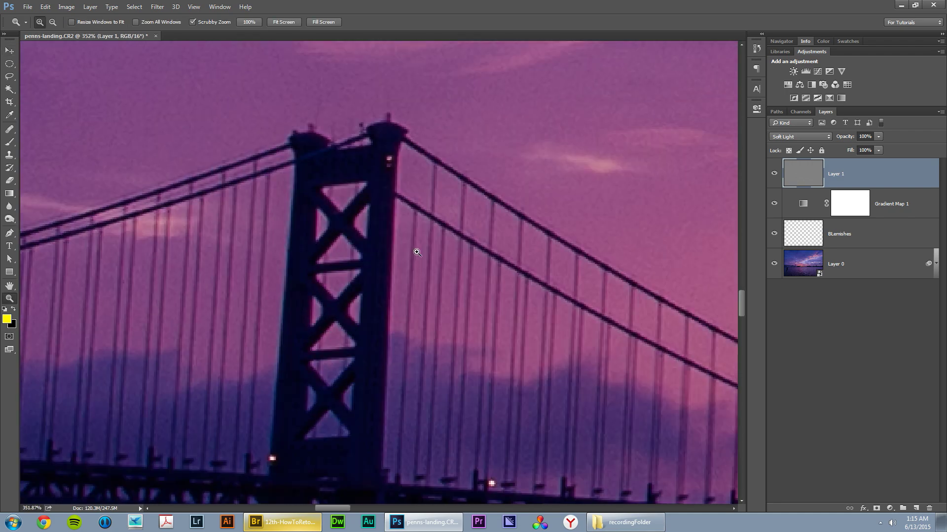
pyautogui.click(775, 173)
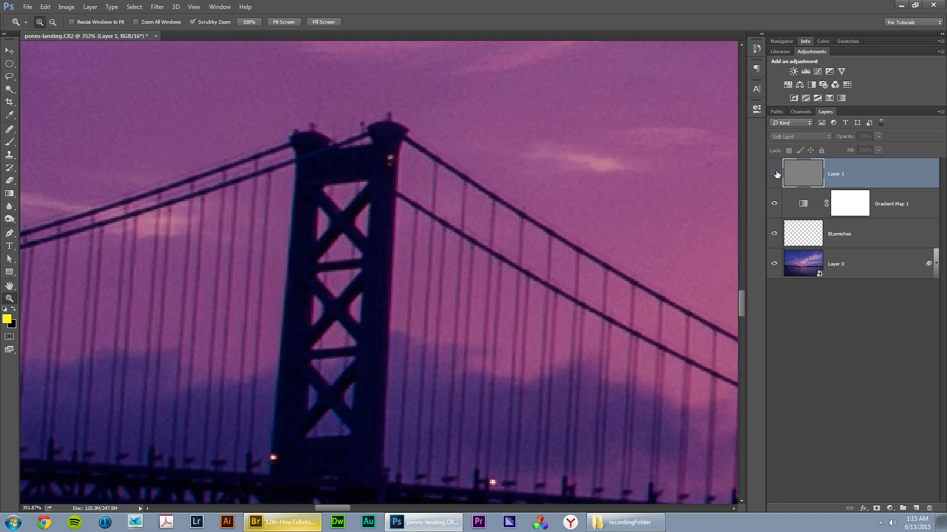
pyautogui.click(775, 174)
pyautogui.click(775, 174)
pyautogui.click(775, 174)
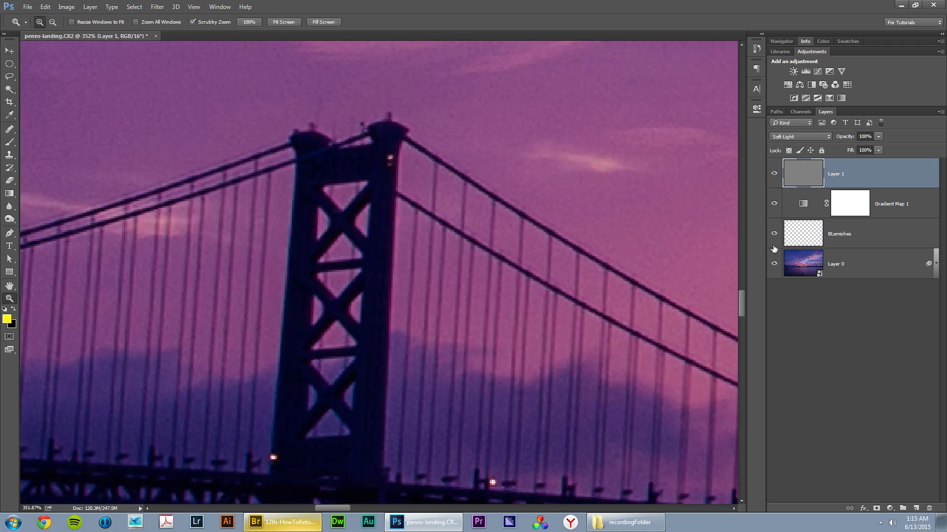
# Step: Zoom out to the whole photo while testing different opacity strengths for Layer 1
pyautogui.hotkey('ctrl', '0')
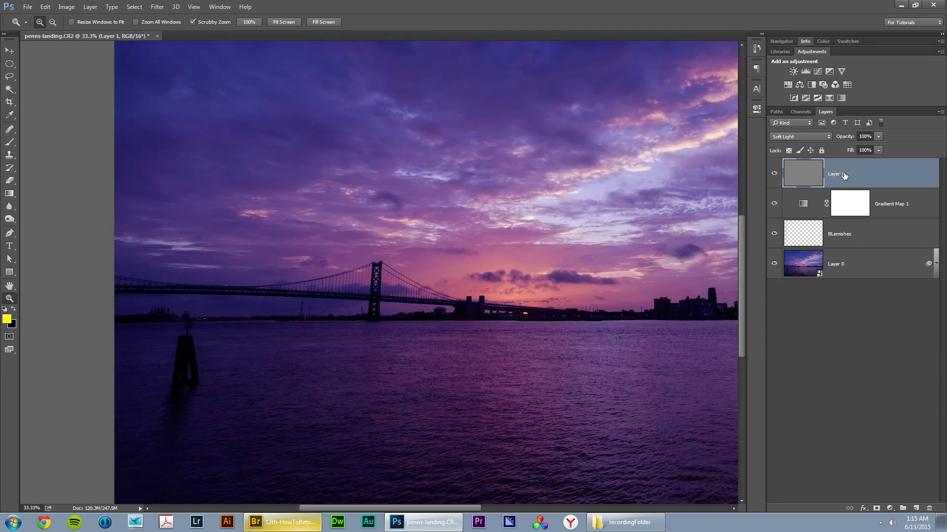
pyautogui.hotkey('ctrl', '-')
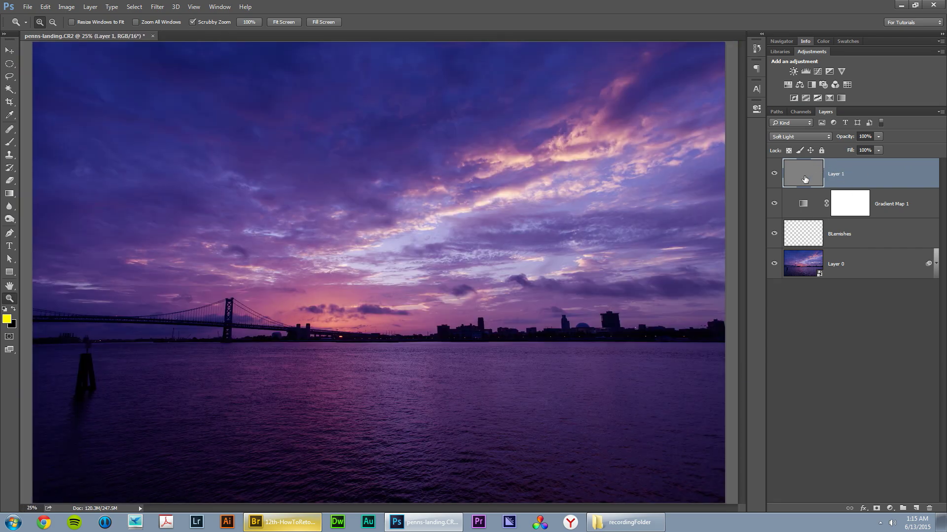
pyautogui.moveTo(849, 141); pyautogui.dragTo(890, 140)
pyautogui.hotkey('ctrl', '-')
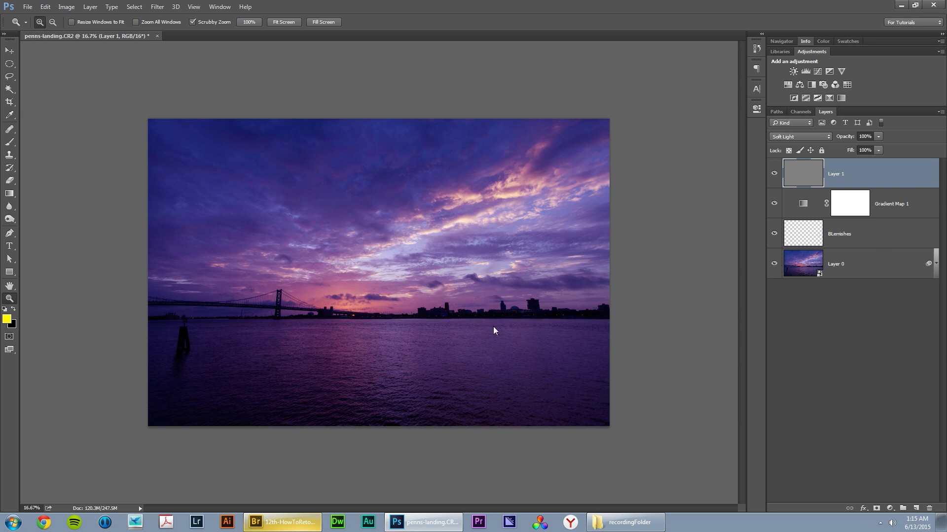
pyautogui.click(774, 264)
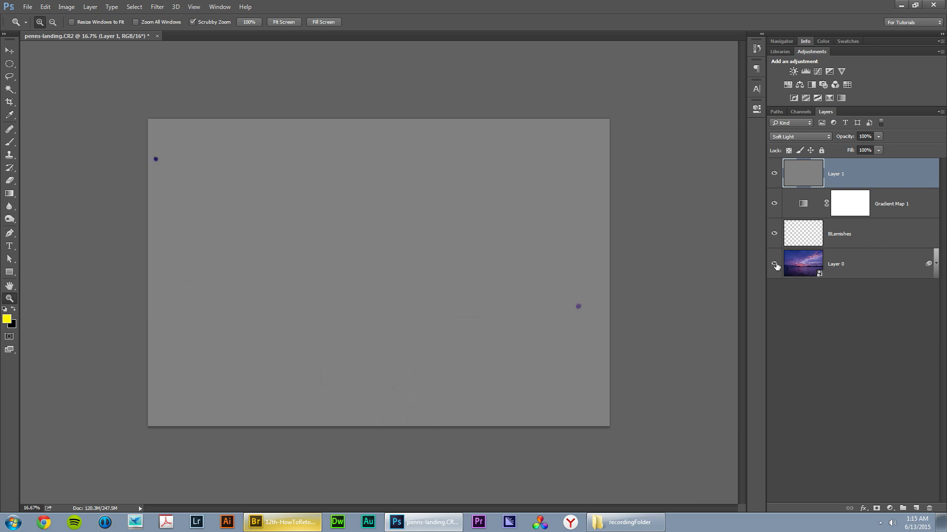
pyautogui.keyDown('alt'); pyautogui.click(774, 264); pyautogui.keyUp('alt')
pyautogui.click(935, 265)
pyautogui.click(774, 294)
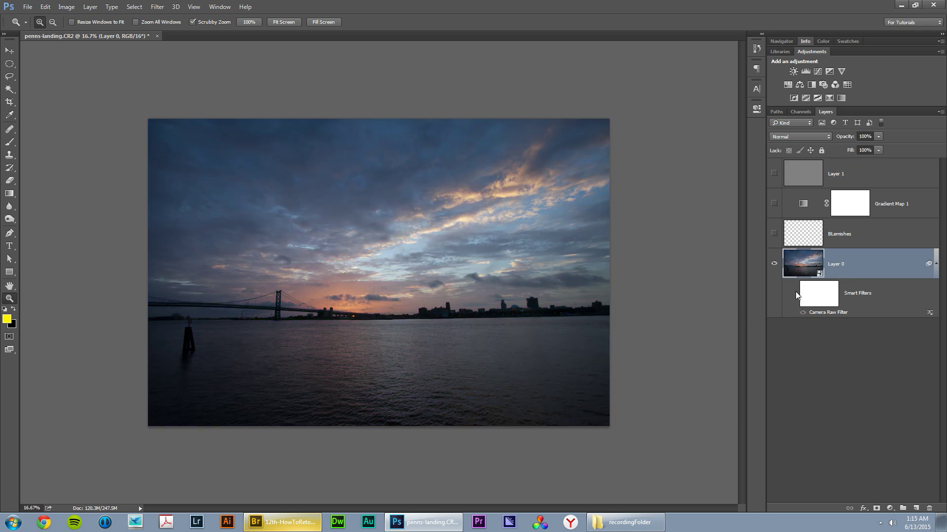
pyautogui.click(794, 293)
pyautogui.click(774, 234)
pyautogui.click(774, 173)
pyautogui.click(774, 204)
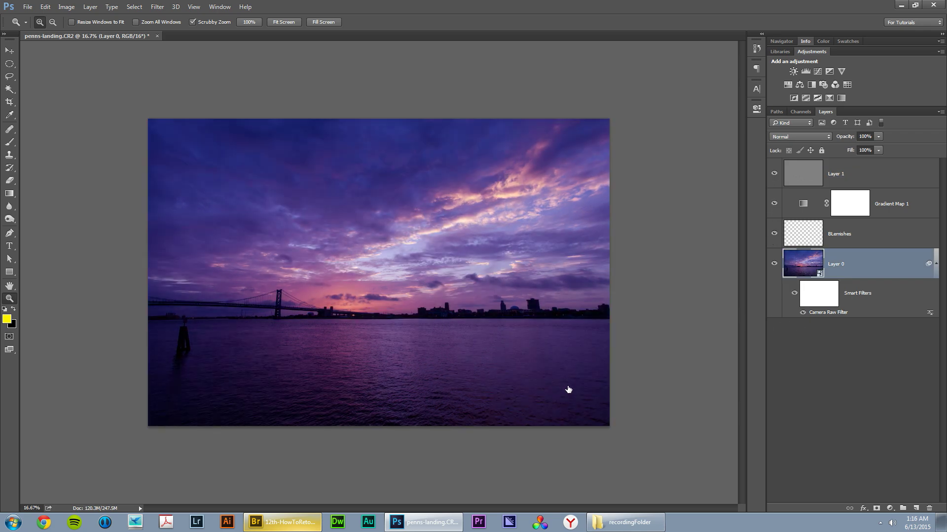
pyautogui.click(935, 265)
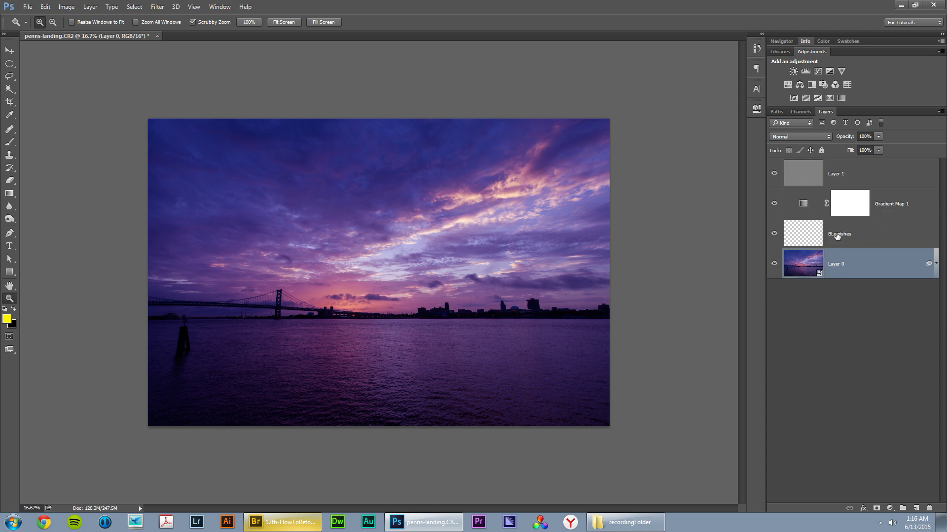
pyautogui.click(936, 265)
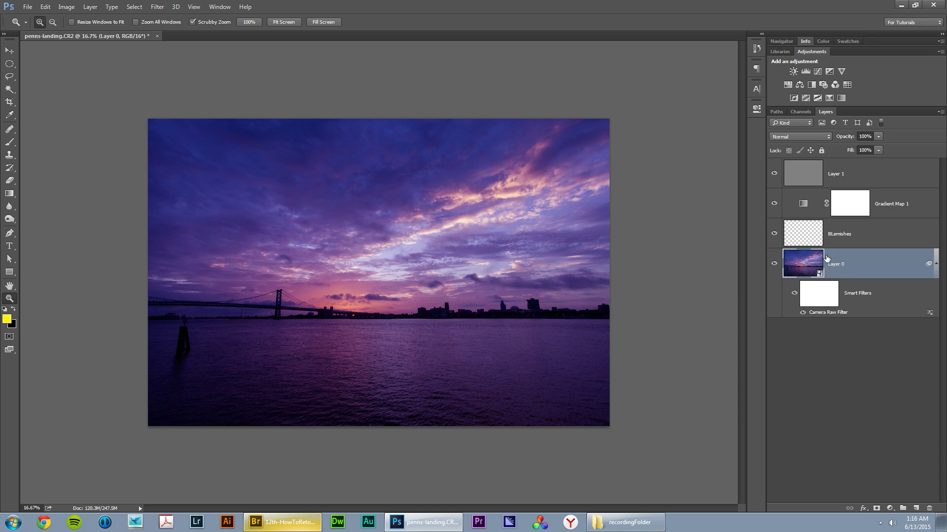
pyautogui.click(936, 266)
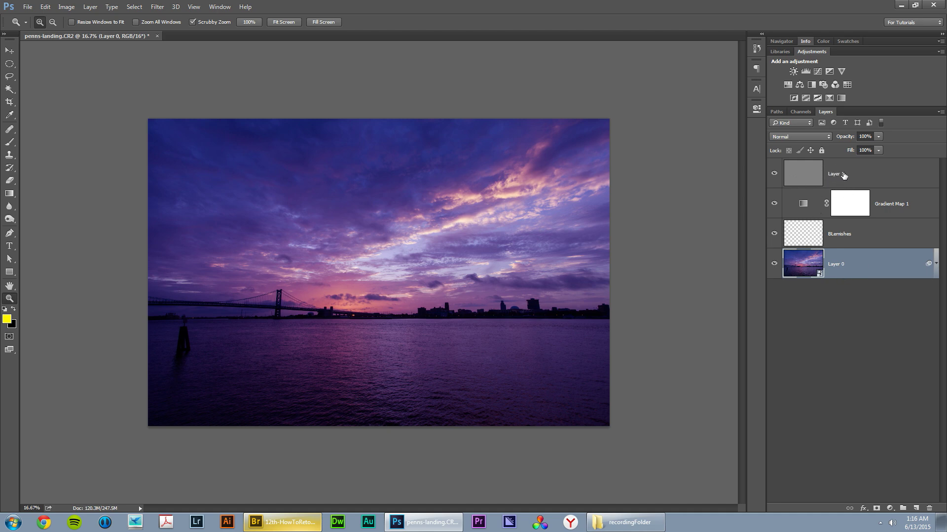
pyautogui.click(871, 174)
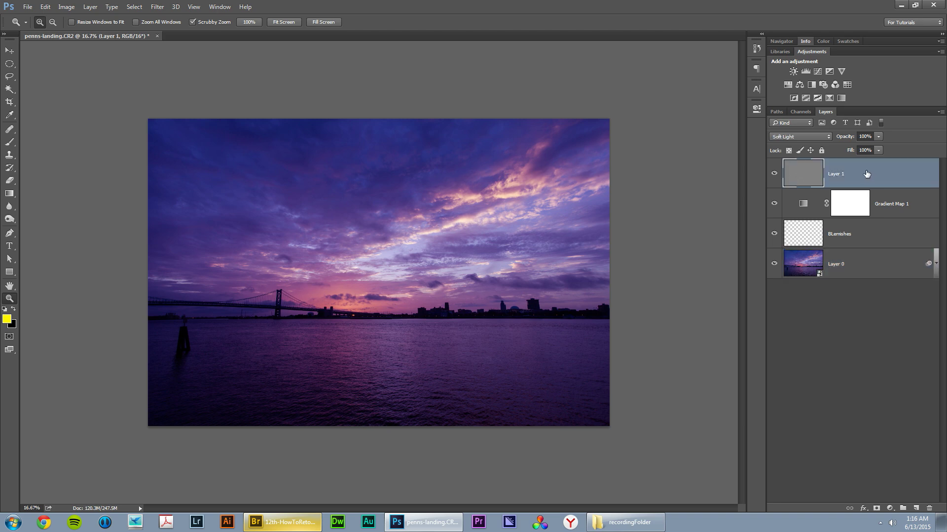
pyautogui.click(890, 265)
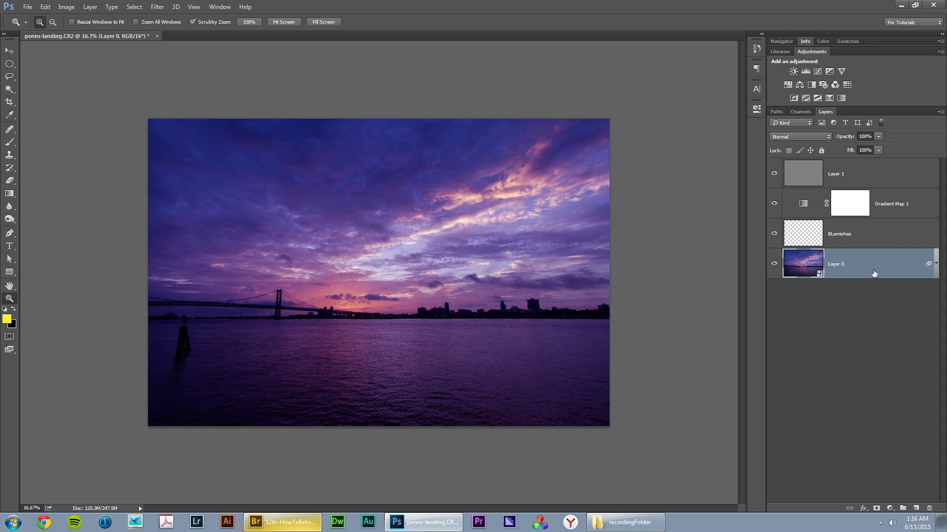